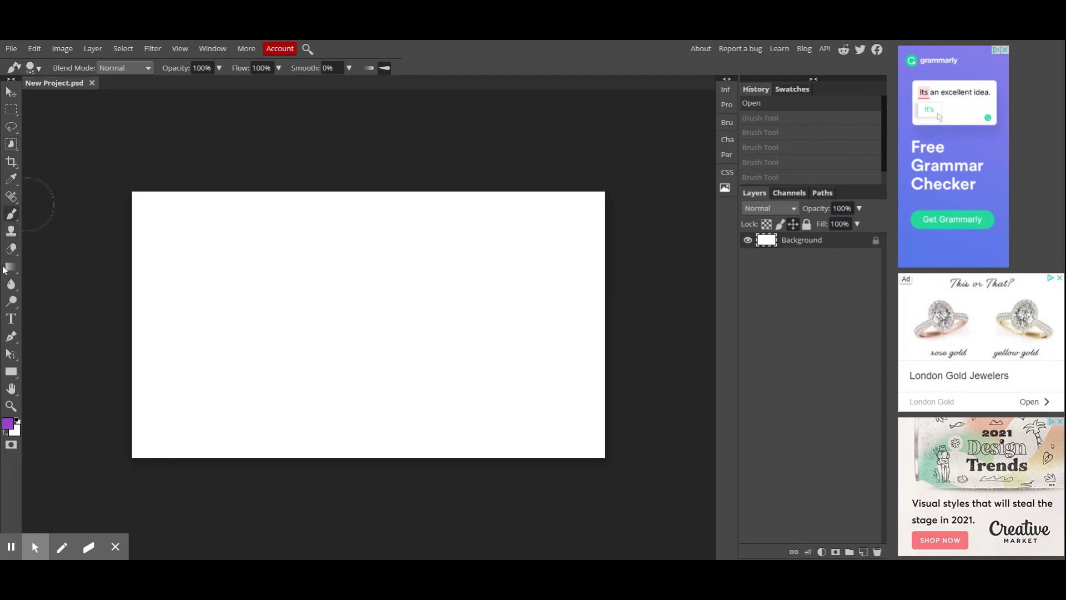
Select the standard Brush Tool from the painting-tools flyout
{"action": "right_click", "coordinate": [12, 214]}
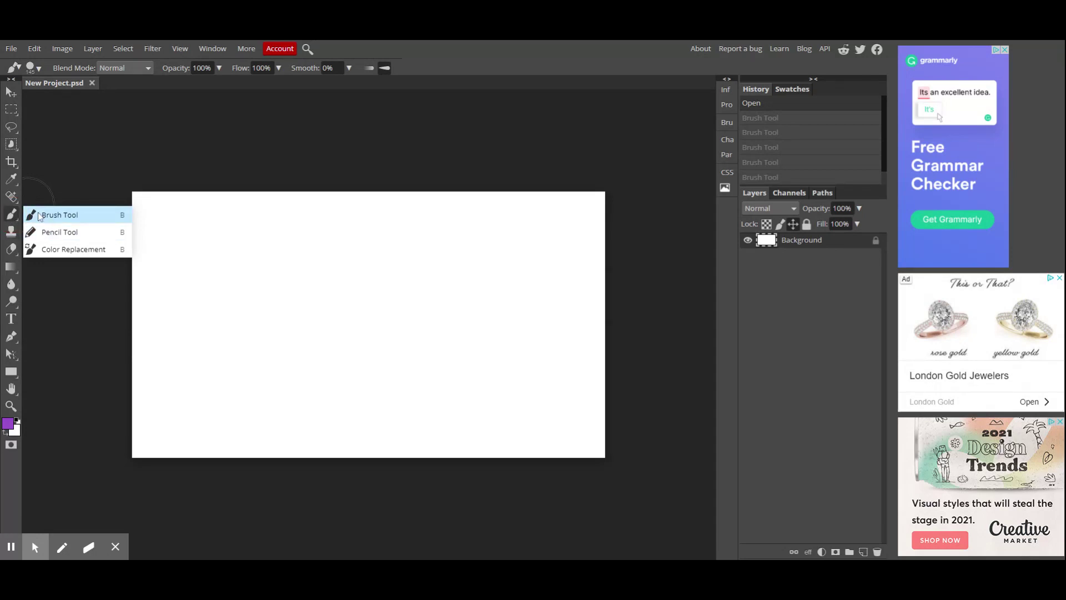
{"action": "left_click", "coordinate": [40, 216]}
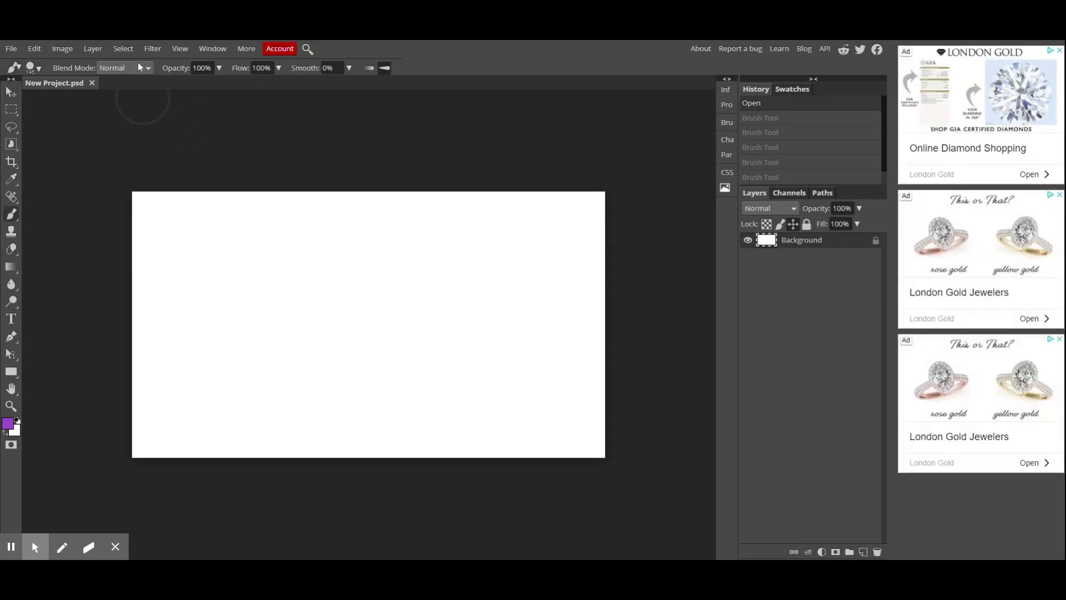
Set the brush to 99 px at 100% hardness and stamp a hard purple dab at top-left
{"action": "left_click", "coordinate": [37, 69]}
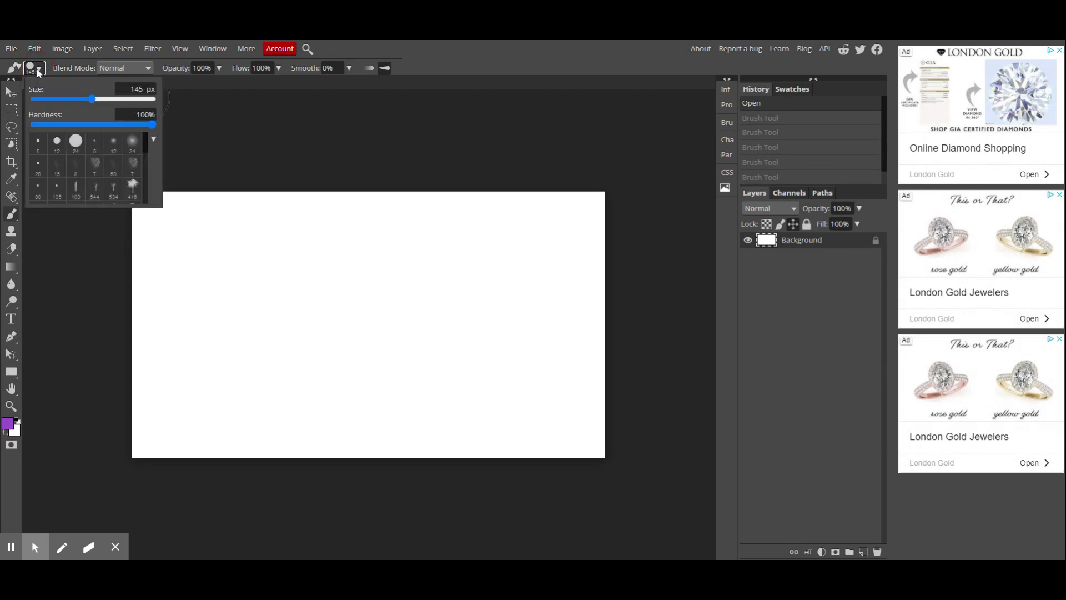
{"action": "left_click_drag", "start_coordinate": [92, 100], "coordinate": [84, 99]}
{"action": "left_click_drag", "start_coordinate": [151, 124], "coordinate": [77, 133]}
{"action": "left_click", "coordinate": [155, 125]}
{"action": "left_click", "coordinate": [248, 147]}
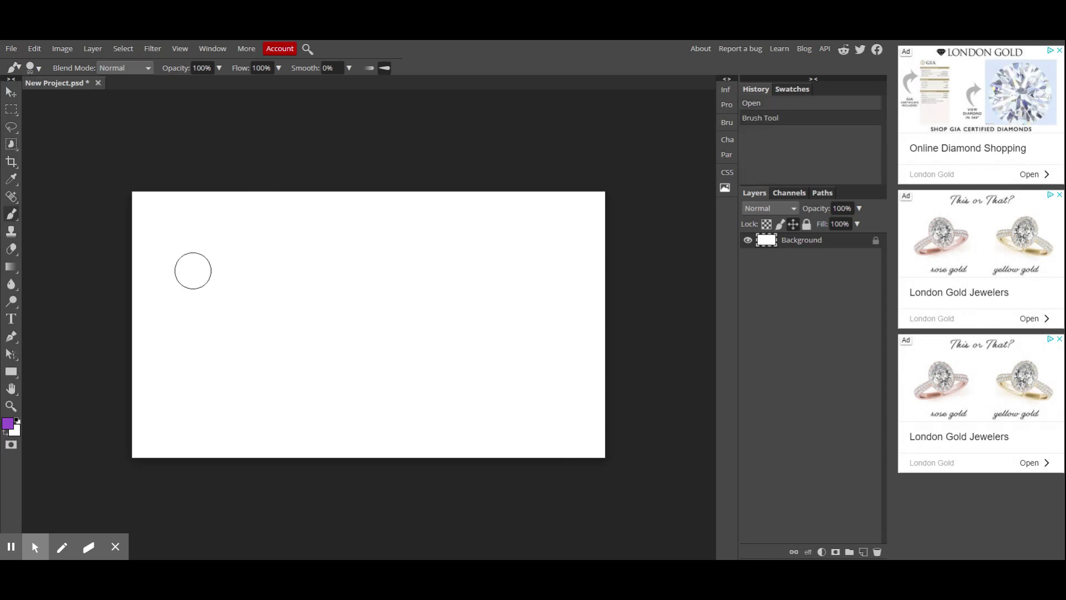
{"action": "left_click", "coordinate": [188, 239]}
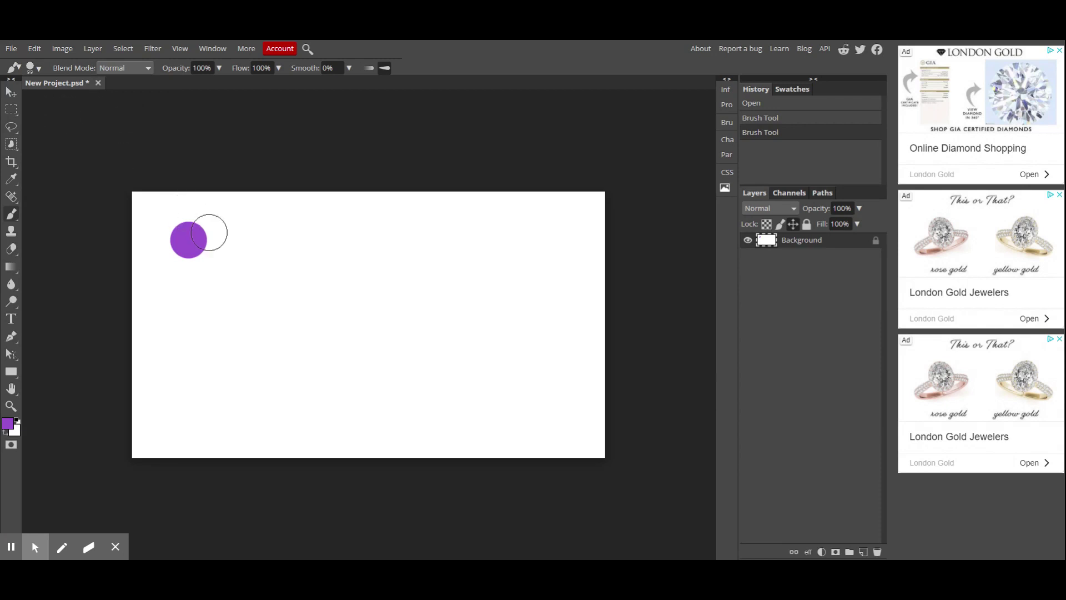
Paint four more dabs to the right at hardness 74%, 46%, 21% and 0%
{"action": "left_click", "coordinate": [39, 68]}
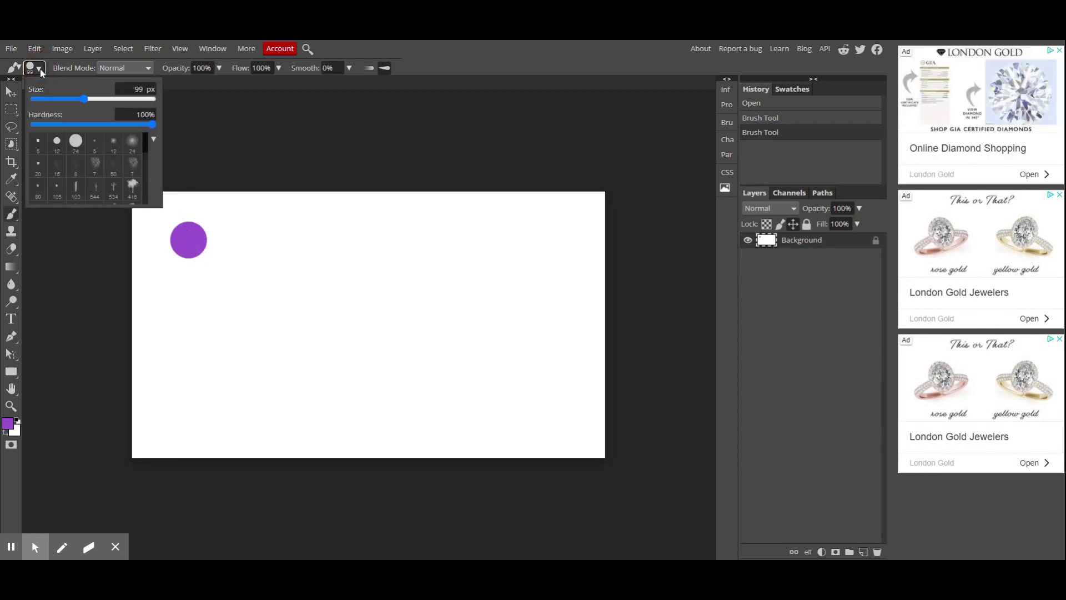
{"action": "left_click_drag", "start_coordinate": [152, 124], "coordinate": [121, 126]}
{"action": "left_click", "coordinate": [255, 241]}
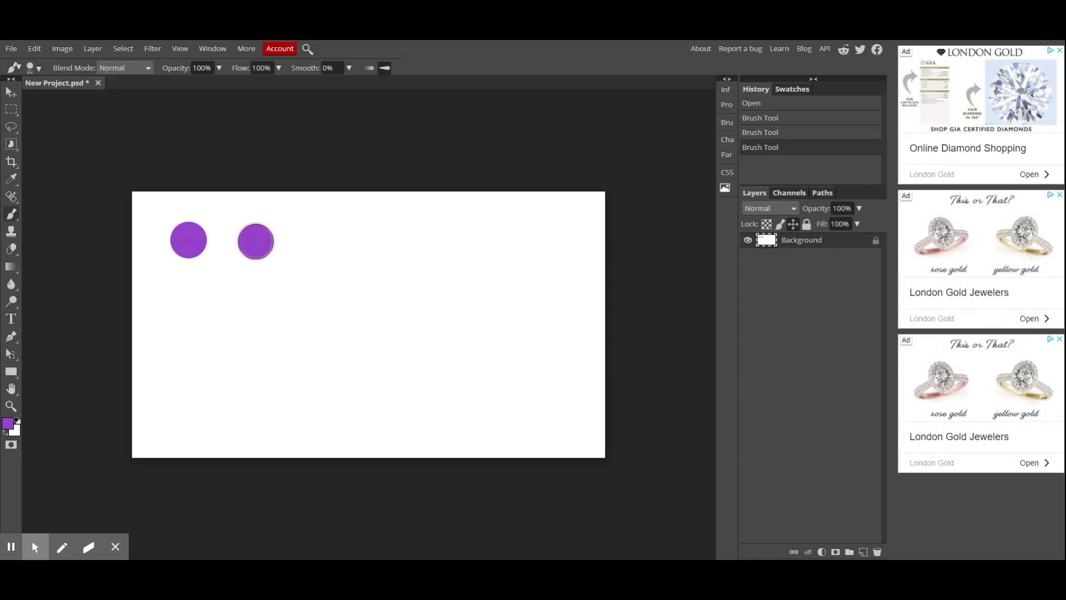
{"action": "left_click", "coordinate": [37, 71]}
{"action": "left_click_drag", "start_coordinate": [121, 125], "coordinate": [89, 124]}
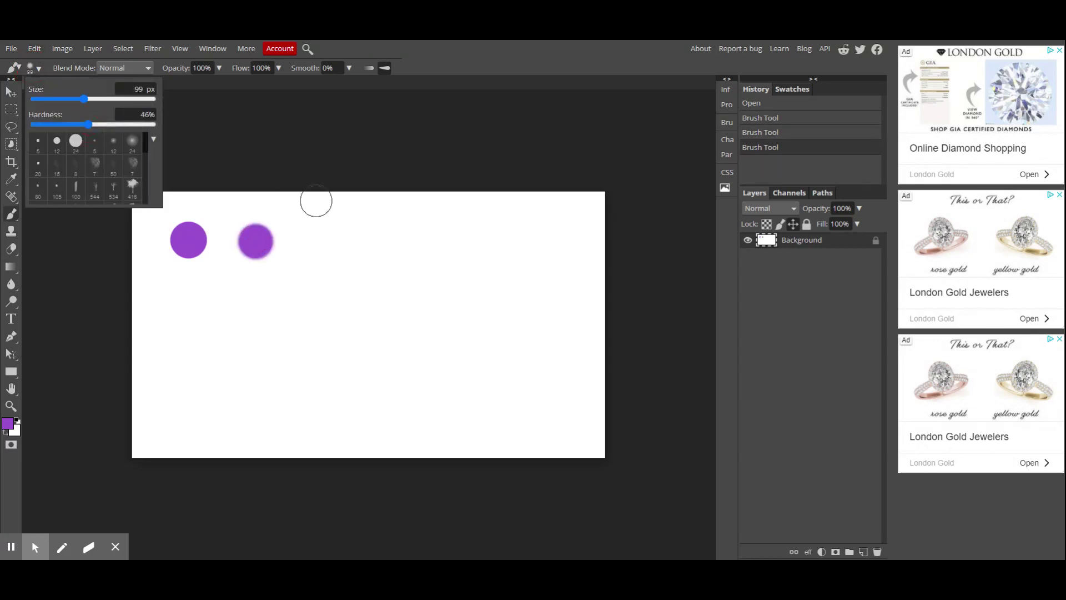
{"action": "left_click", "coordinate": [318, 241]}
{"action": "left_click", "coordinate": [37, 71]}
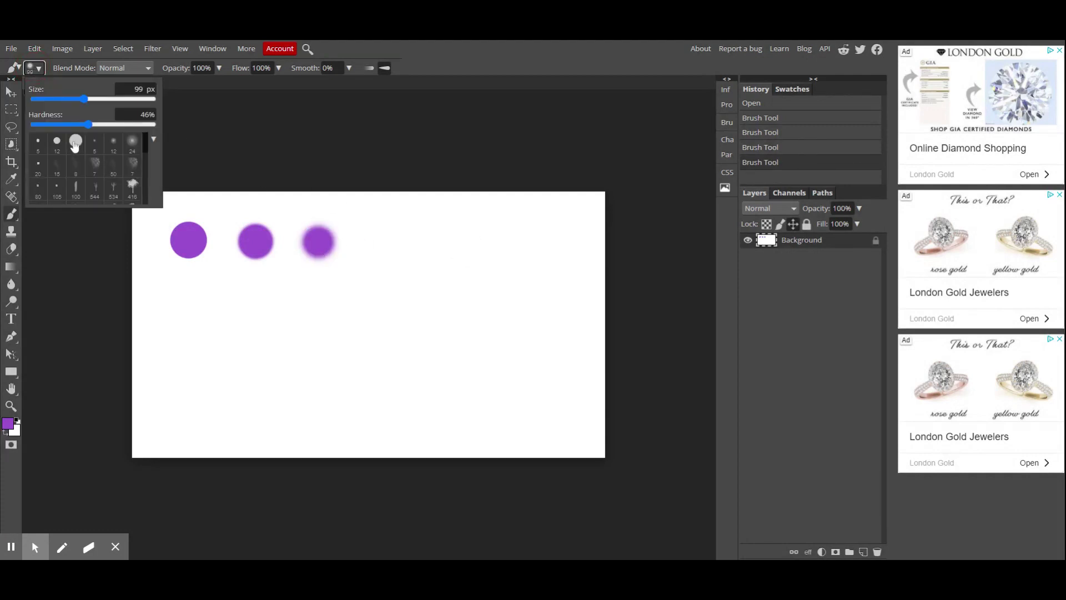
{"action": "left_click_drag", "start_coordinate": [89, 124], "coordinate": [60, 128]}
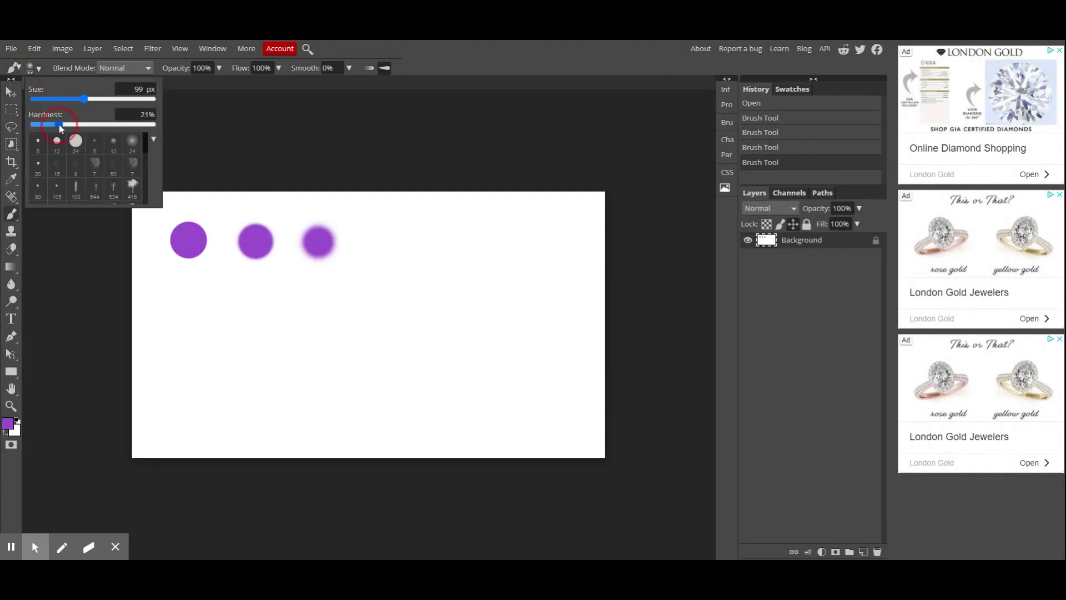
{"action": "left_click", "coordinate": [385, 241]}
{"action": "left_click", "coordinate": [30, 69]}
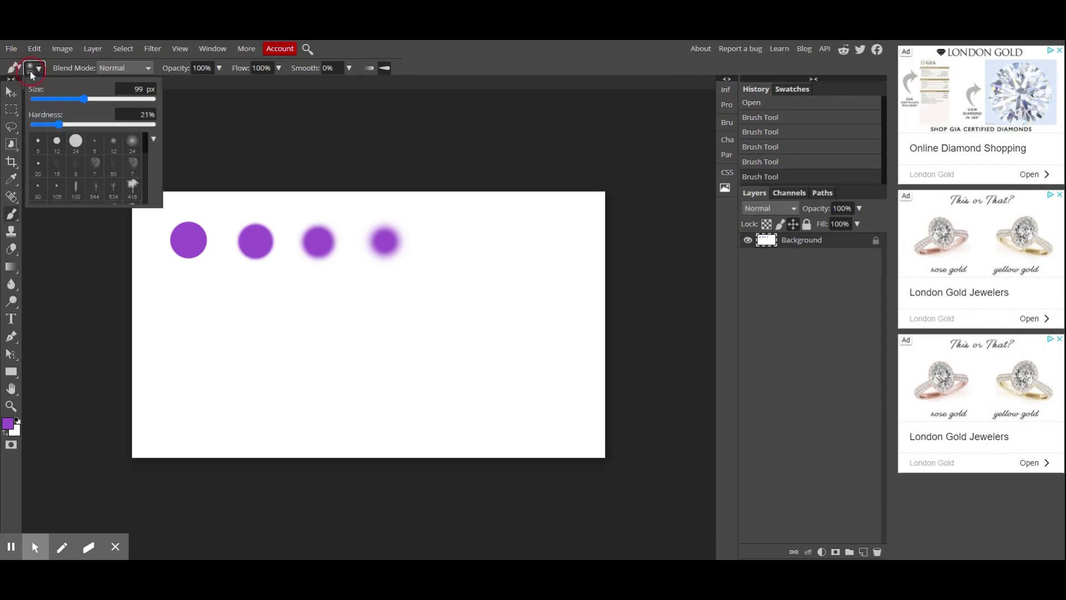
{"action": "left_click_drag", "start_coordinate": [59, 125], "coordinate": [34, 125]}
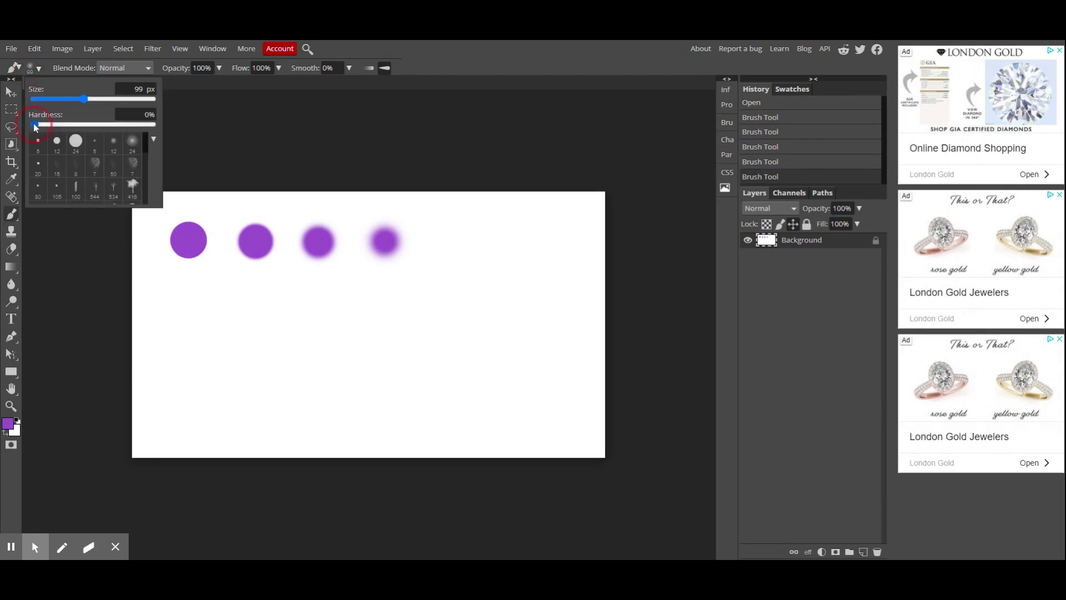
{"action": "left_click", "coordinate": [434, 233]}
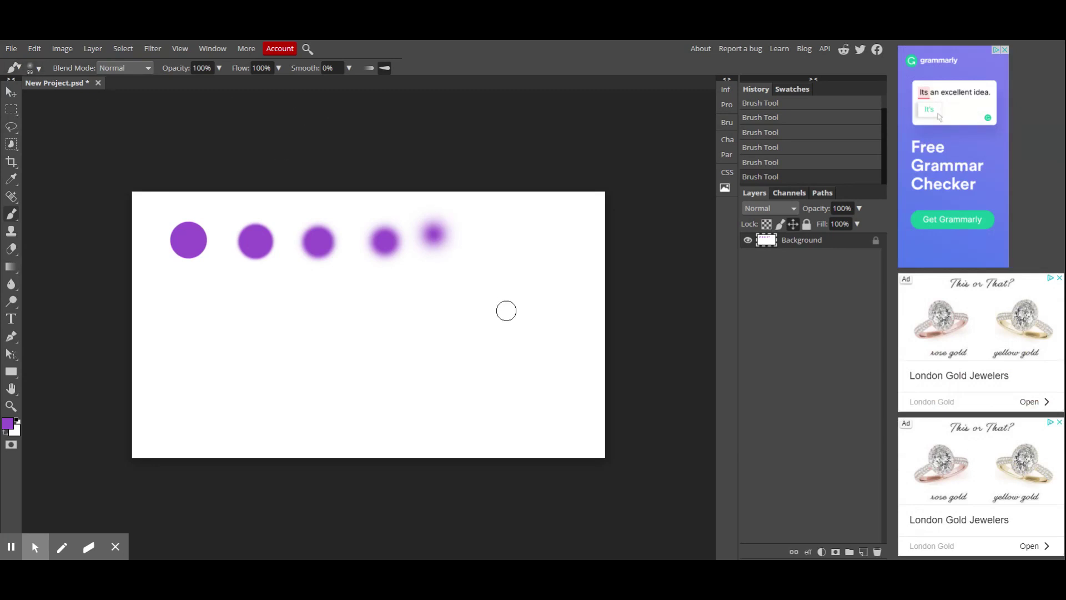
Paint a large soft purple blob in the middle of the canvas
{"action": "left_click", "coordinate": [39, 68]}
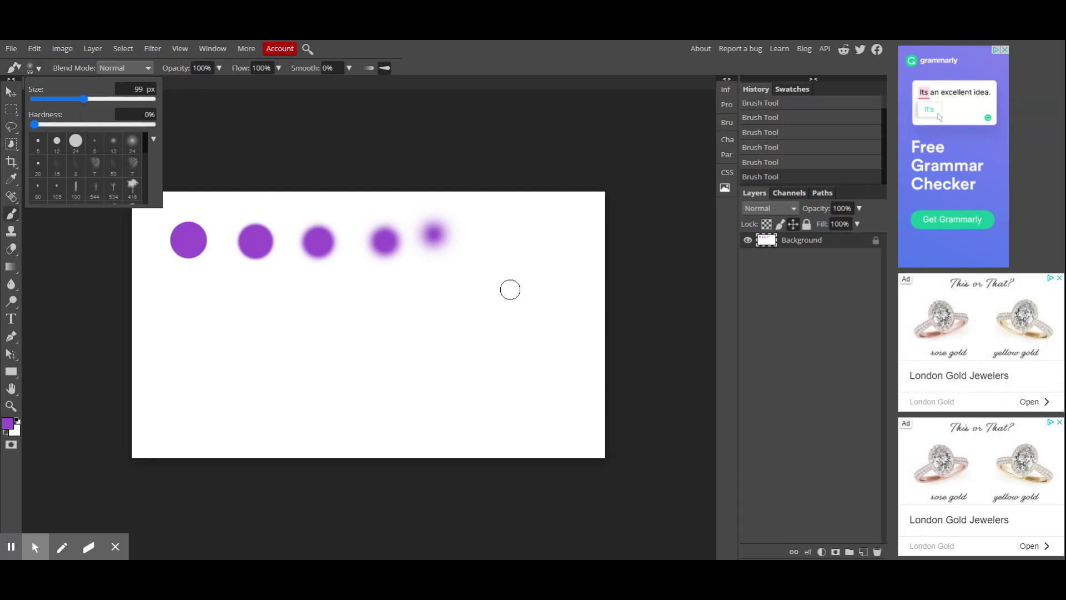
{"action": "left_click", "coordinate": [485, 162]}
{"action": "mouse_move", "coordinate": [412, 307]}
{"action": "left_mouse_down"}
{"action": "mouse_move", "coordinate": [400, 300]}
{"action": "mouse_move", "coordinate": [448, 341]}
{"action": "mouse_move", "coordinate": [425, 350]}
{"action": "left_mouse_up"}
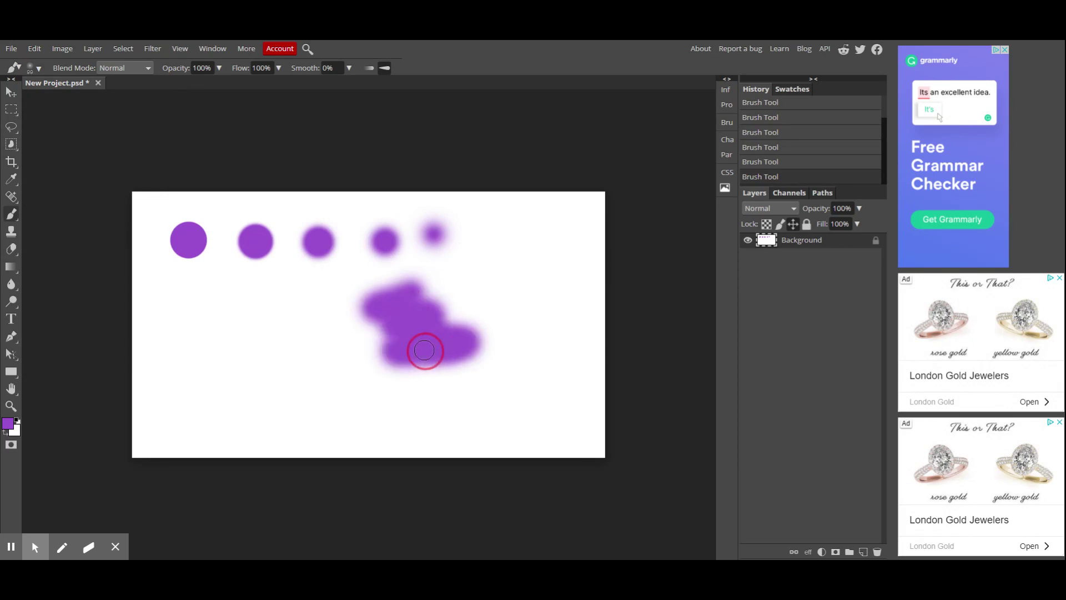
{"action": "left_click_drag", "start_coordinate": [425, 350], "coordinate": [425, 350]}
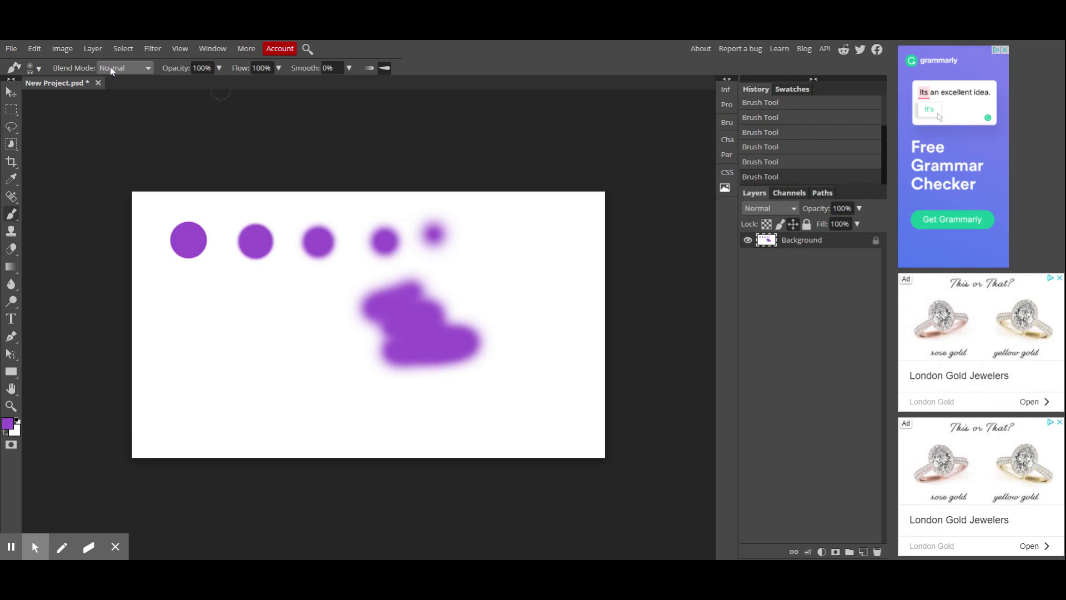
Shrink the brush to a small tip and draw a thin purple zigzag left of the blob
{"action": "left_click", "coordinate": [42, 69]}
{"action": "left_click_drag", "start_coordinate": [96, 98], "coordinate": [64, 98]}
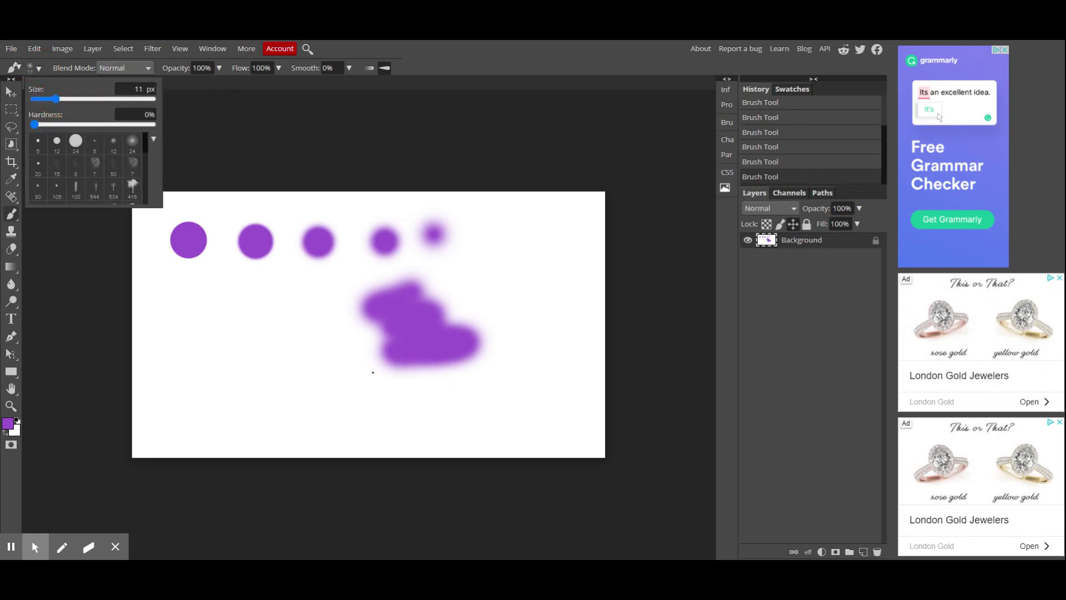
{"action": "mouse_move", "coordinate": [332, 349]}
{"action": "left_mouse_down"}
{"action": "mouse_move", "coordinate": [303, 360]}
{"action": "mouse_move", "coordinate": [350, 371]}
{"action": "left_mouse_up"}
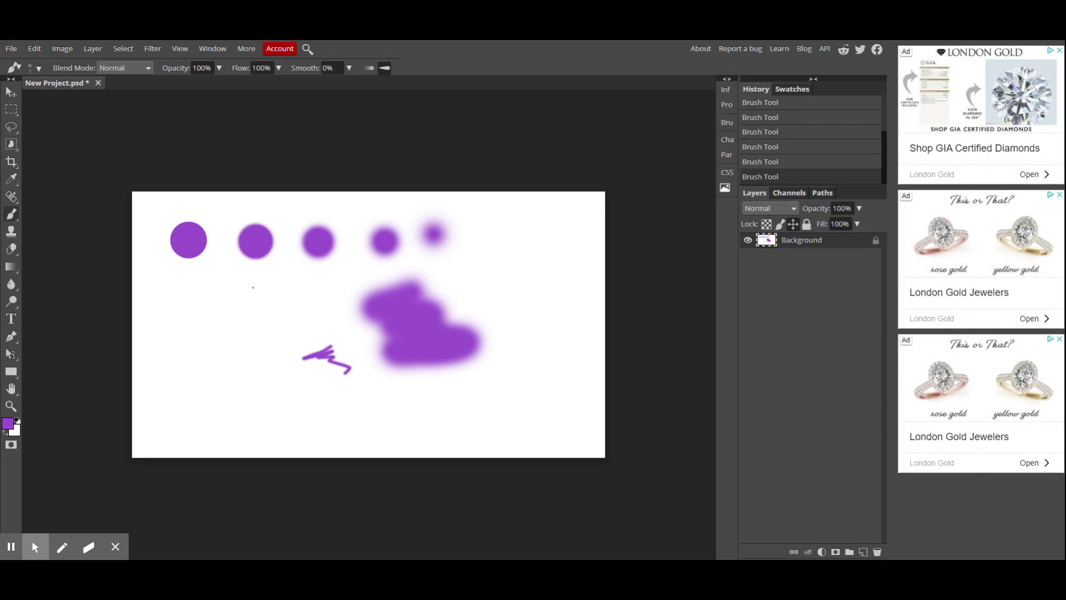
Grow the brush to 200 px with ] and bring it back down to 90 px with [
{"action": "key", "text": "bracketright"}
{"action": "key", "text": "bracketright"}
{"action": "key", "text": "bracketright"}
{"action": "key", "text": "bracketright"}
{"action": "key", "text": "bracketright"}
{"action": "key", "text": "bracketright"}
{"action": "key", "text": "bracketright"}
{"action": "key", "text": "bracketright"}
{"action": "key", "text": "bracketright"}
{"action": "key", "text": "bracketright"}
{"action": "key", "text": "bracketright"}
{"action": "key", "text": "bracketleft"}
{"action": "key", "text": "bracketleft"}
{"action": "key", "text": "bracketleft"}
{"action": "key", "text": "bracketleft"}
{"action": "key", "text": "bracketleft"}
{"action": "key", "text": "bracketright"}
{"action": "key", "text": "bracketright"}
{"action": "key", "text": "bracketright"}
{"action": "key", "text": "bracketright"}
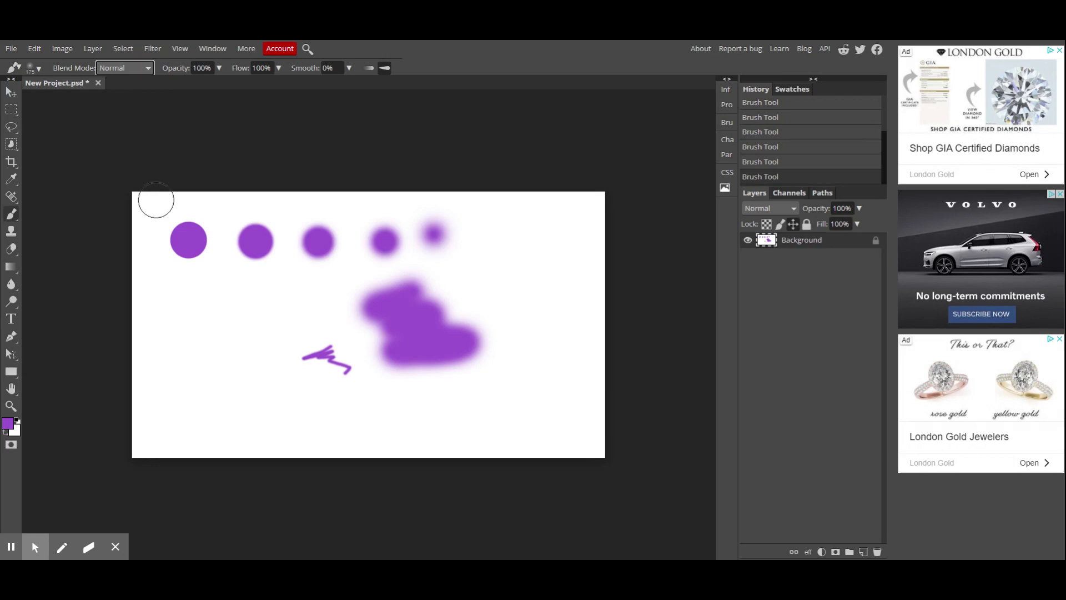
Switch the brush to Screen blend mode and lighten the top of the blob and the first dot
{"action": "key", "text": "shift+alt+s"}
{"action": "mouse_move", "coordinate": [436, 302]}
{"action": "left_mouse_down"}
{"action": "mouse_move", "coordinate": [396, 287]}
{"action": "mouse_move", "coordinate": [460, 323]}
{"action": "mouse_move", "coordinate": [481, 316]}
{"action": "mouse_move", "coordinate": [420, 283]}
{"action": "mouse_move", "coordinate": [482, 297]}
{"action": "left_mouse_up"}
{"action": "mouse_move", "coordinate": [573, 322]}
{"action": "left_mouse_down"}
{"action": "mouse_move", "coordinate": [470, 267]}
{"action": "mouse_move", "coordinate": [451, 316]}
{"action": "mouse_move", "coordinate": [412, 301]}
{"action": "mouse_move", "coordinate": [473, 329]}
{"action": "mouse_move", "coordinate": [391, 318]}
{"action": "left_mouse_up"}
{"action": "left_click_drag", "start_coordinate": [191, 240], "coordinate": [219, 242]}
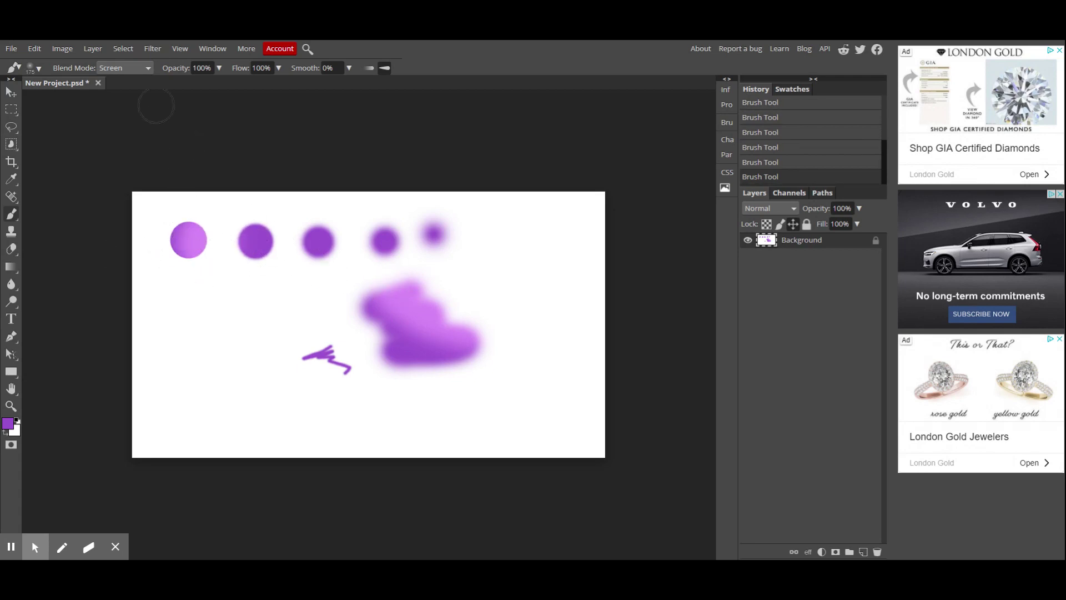
{"action": "left_click", "coordinate": [218, 68]}
{"action": "left_click", "coordinate": [221, 85]}
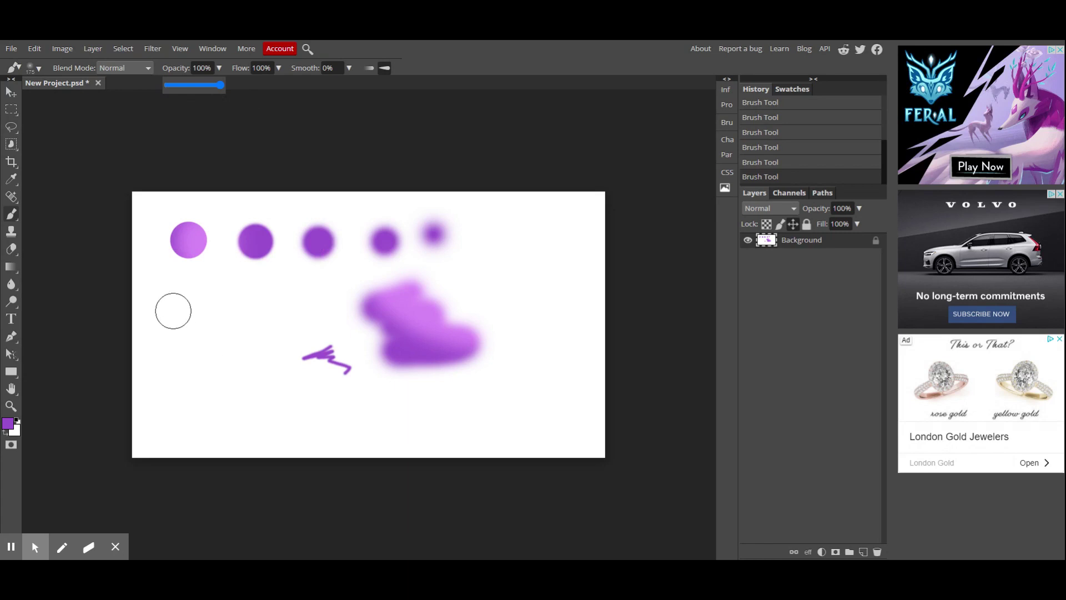
Paint a soft purple oval on the left, then a pale 40% opacity haze at upper right
{"action": "left_click_drag", "start_coordinate": [175, 321], "coordinate": [231, 317]}
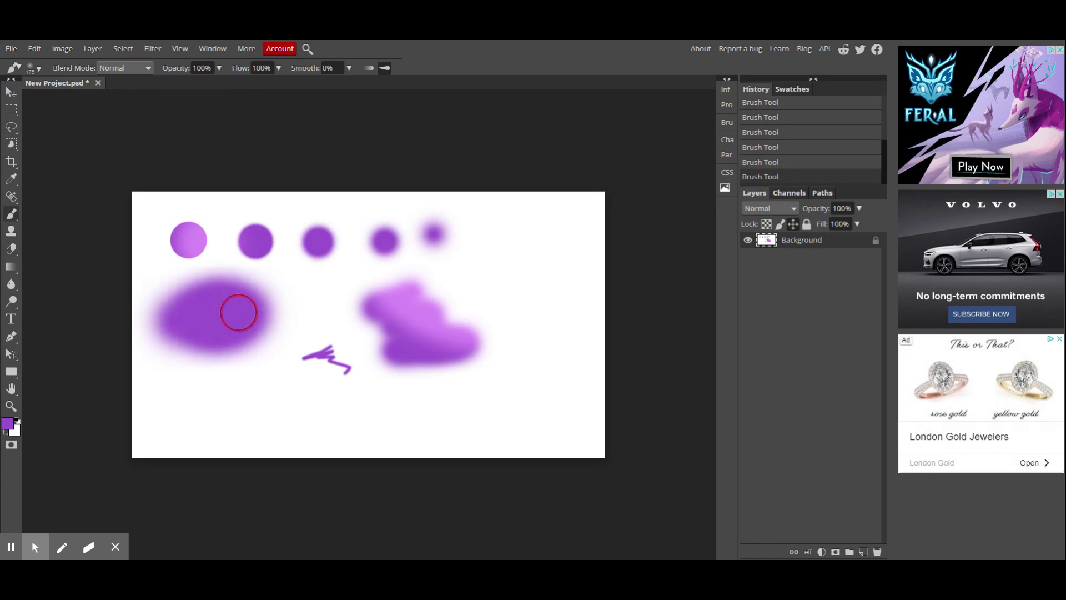
{"action": "left_click", "coordinate": [219, 68]}
{"action": "left_click_drag", "start_coordinate": [221, 86], "coordinate": [200, 87]}
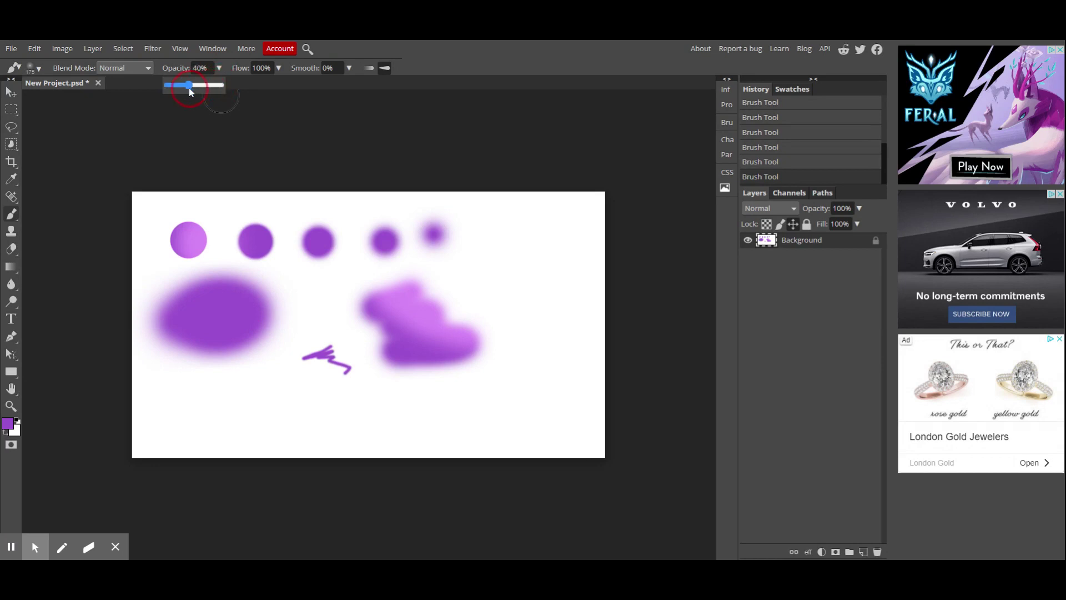
{"action": "mouse_move", "coordinate": [524, 281]}
{"action": "left_mouse_down"}
{"action": "mouse_move", "coordinate": [507, 280]}
{"action": "mouse_move", "coordinate": [516, 286]}
{"action": "left_mouse_up"}
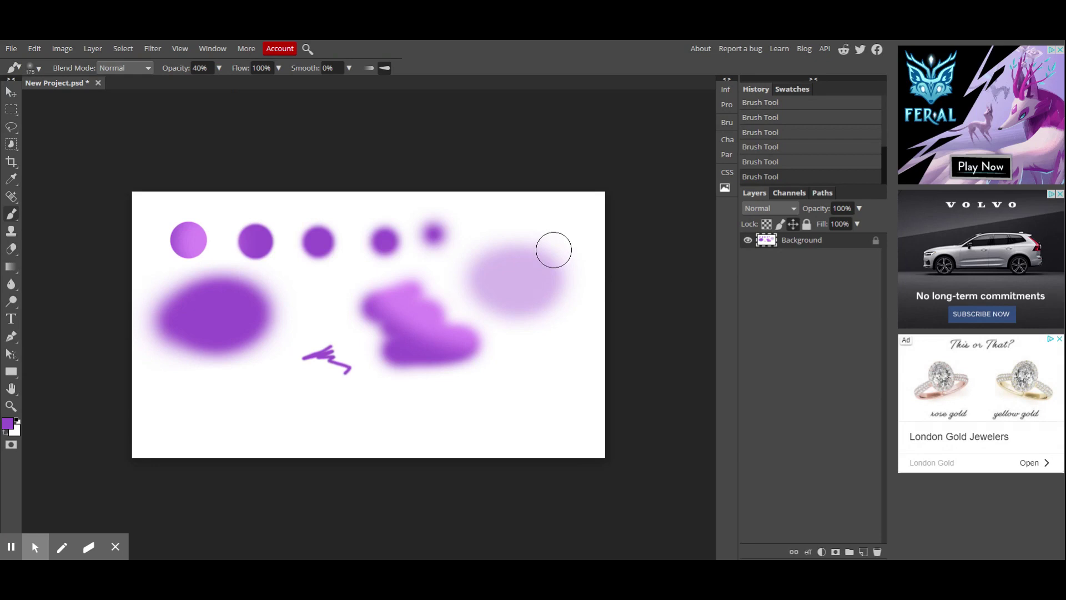
{"action": "mouse_move", "coordinate": [548, 251]}
{"action": "left_mouse_down"}
{"action": "mouse_move", "coordinate": [537, 248]}
{"action": "mouse_move", "coordinate": [562, 305]}
{"action": "mouse_move", "coordinate": [517, 313]}
{"action": "mouse_move", "coordinate": [541, 336]}
{"action": "mouse_move", "coordinate": [526, 259]}
{"action": "mouse_move", "coordinate": [489, 258]}
{"action": "mouse_move", "coordinate": [554, 262]}
{"action": "mouse_move", "coordinate": [580, 300]}
{"action": "left_mouse_up"}
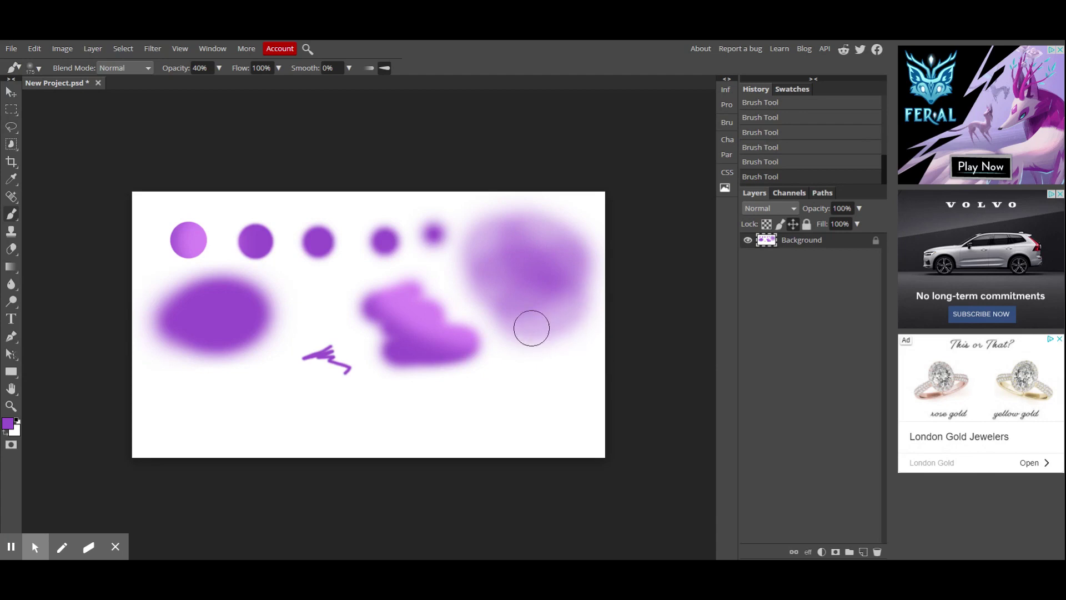
Paint a long translucent pale-purple band across the bottom at 40% opacity
{"action": "left_click", "coordinate": [279, 67]}
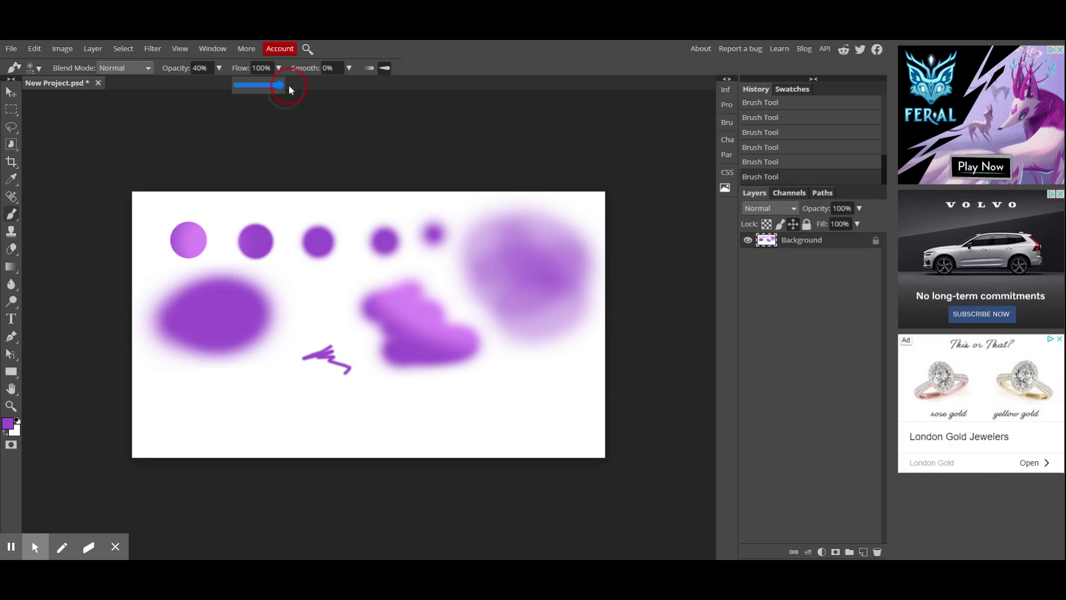
{"action": "left_click_drag", "start_coordinate": [245, 421], "coordinate": [429, 419]}
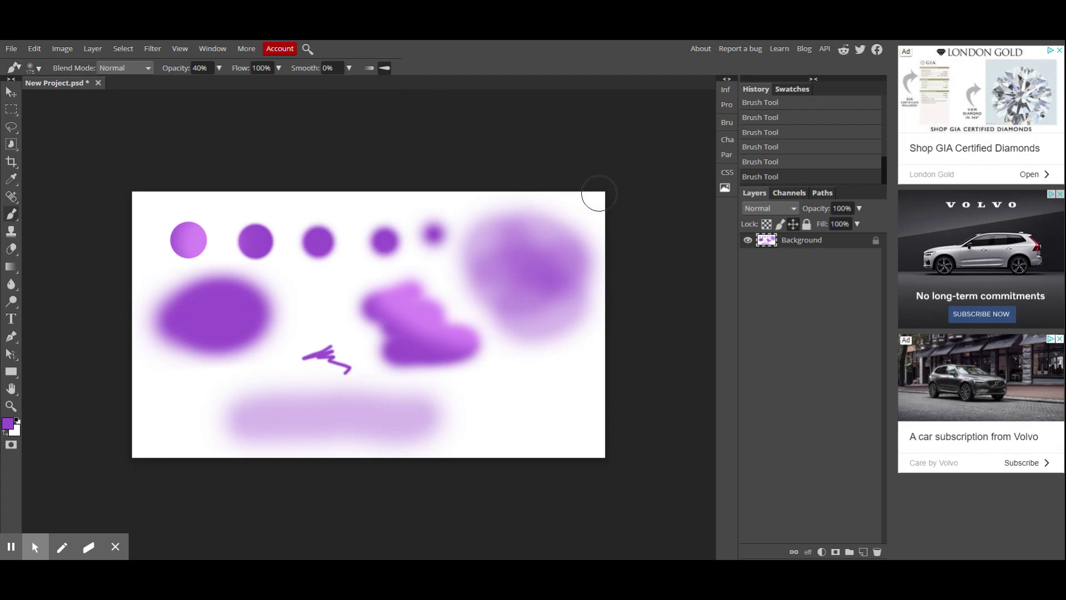
In the Brush panel's tip shape, set hardness to 100% and spacing to 1%
{"action": "left_click", "coordinate": [38, 67]}
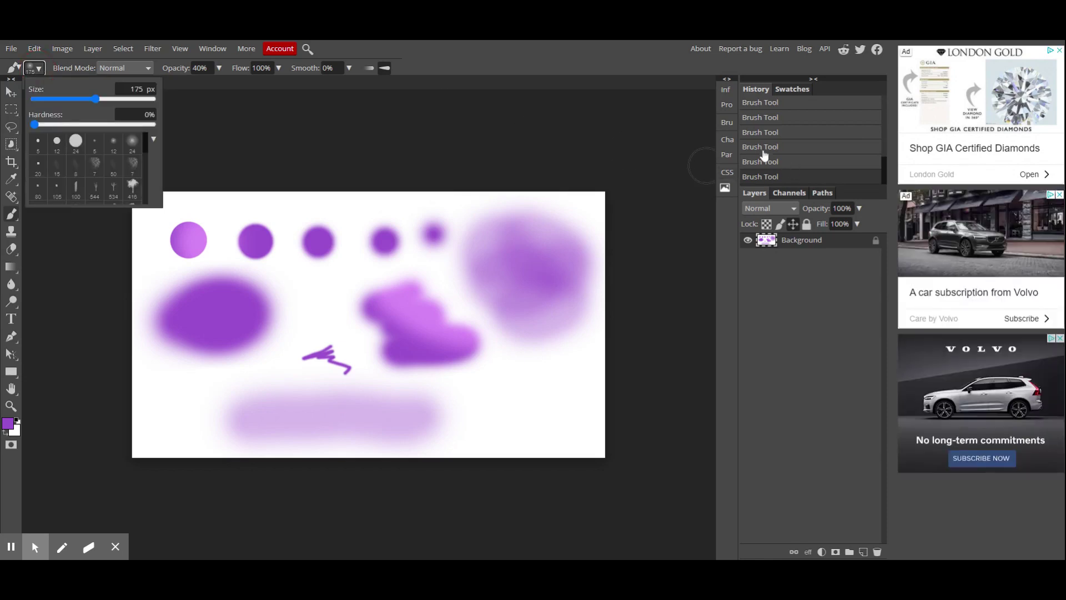
{"action": "left_click", "coordinate": [728, 125]}
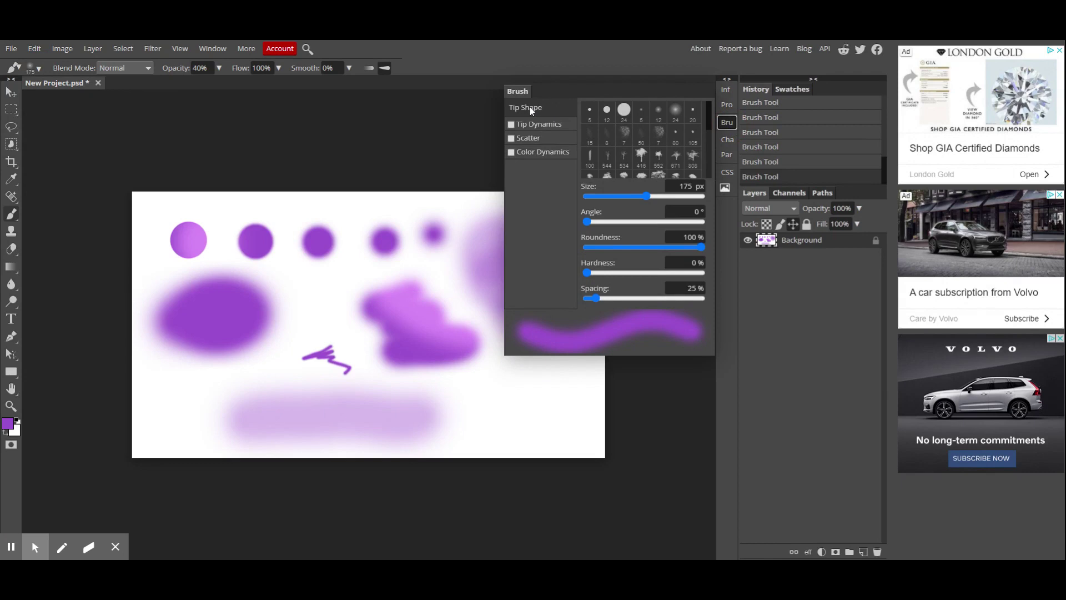
{"action": "scroll", "coordinate": [643, 145], "scroll_direction": "down", "scroll_amount": 2}
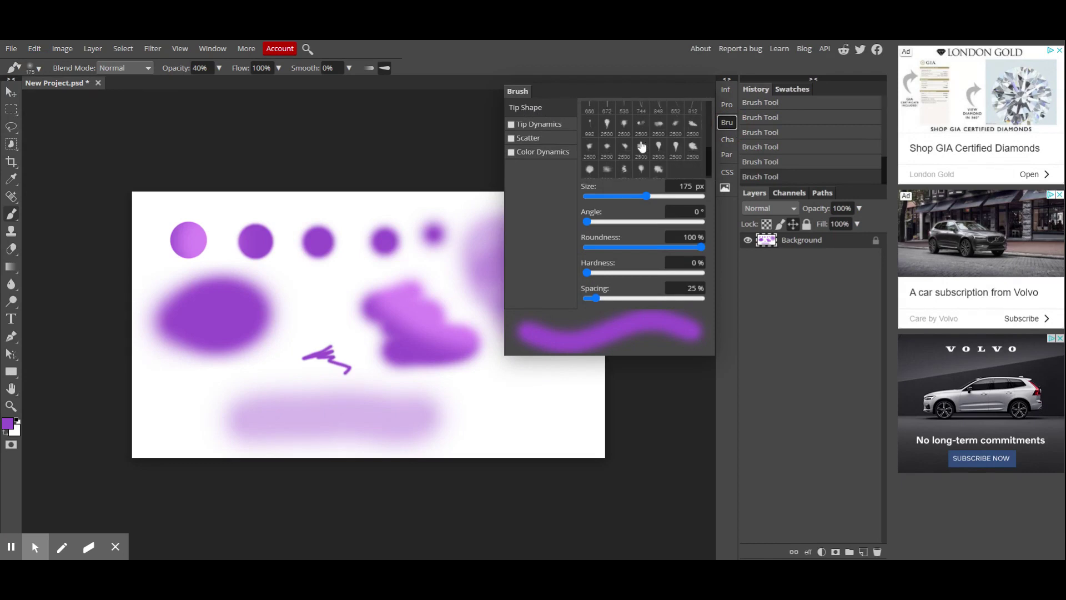
{"action": "scroll", "coordinate": [655, 157], "scroll_direction": "up", "scroll_amount": 2}
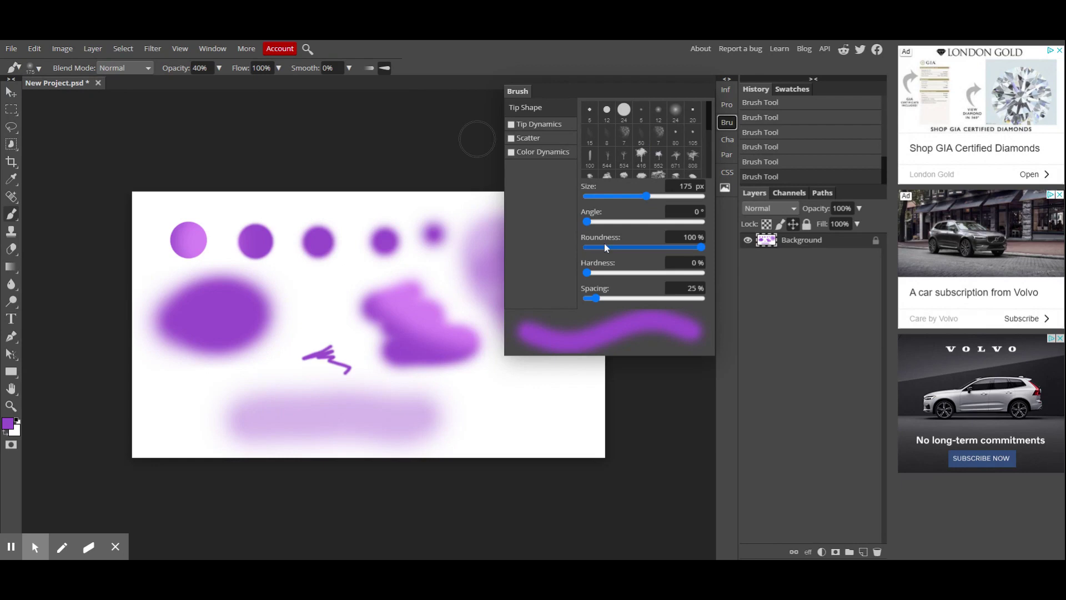
{"action": "mouse_move", "coordinate": [702, 247]}
{"action": "left_mouse_down"}
{"action": "mouse_move", "coordinate": [583, 248]}
{"action": "mouse_move", "coordinate": [714, 256]}
{"action": "left_mouse_up"}
{"action": "left_click_drag", "start_coordinate": [609, 272], "coordinate": [703, 275]}
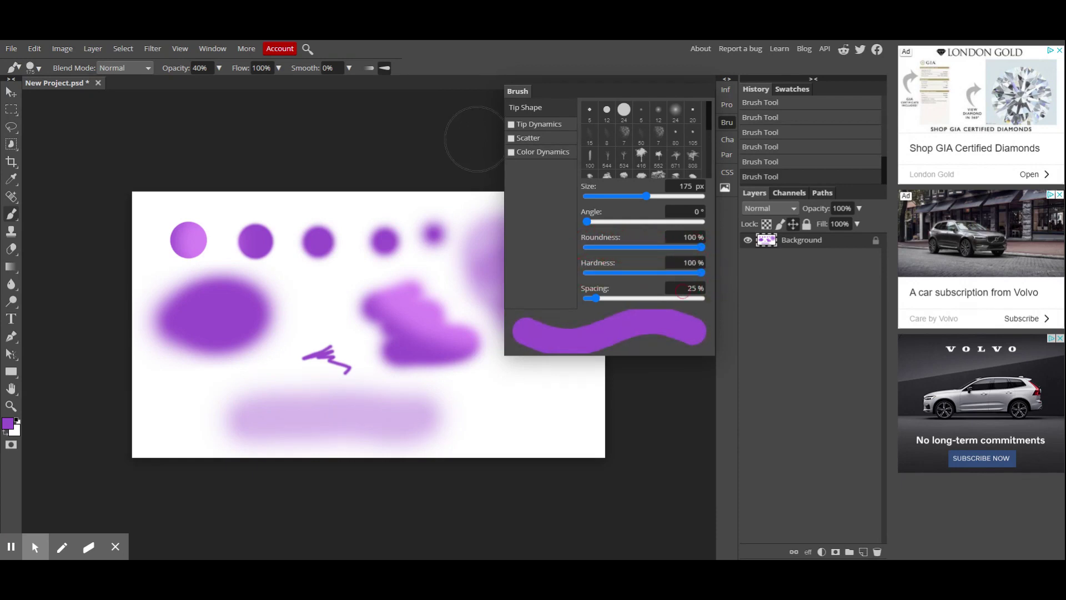
{"action": "mouse_move", "coordinate": [594, 298]}
{"action": "left_mouse_down"}
{"action": "mouse_move", "coordinate": [653, 298]}
{"action": "mouse_move", "coordinate": [582, 293]}
{"action": "mouse_move", "coordinate": [674, 297]}
{"action": "mouse_move", "coordinate": [569, 300]}
{"action": "left_mouse_up"}
Try Tip Dynamics, Scatter and Color Dynamics, then switch all three off
{"action": "left_click", "coordinate": [559, 125]}
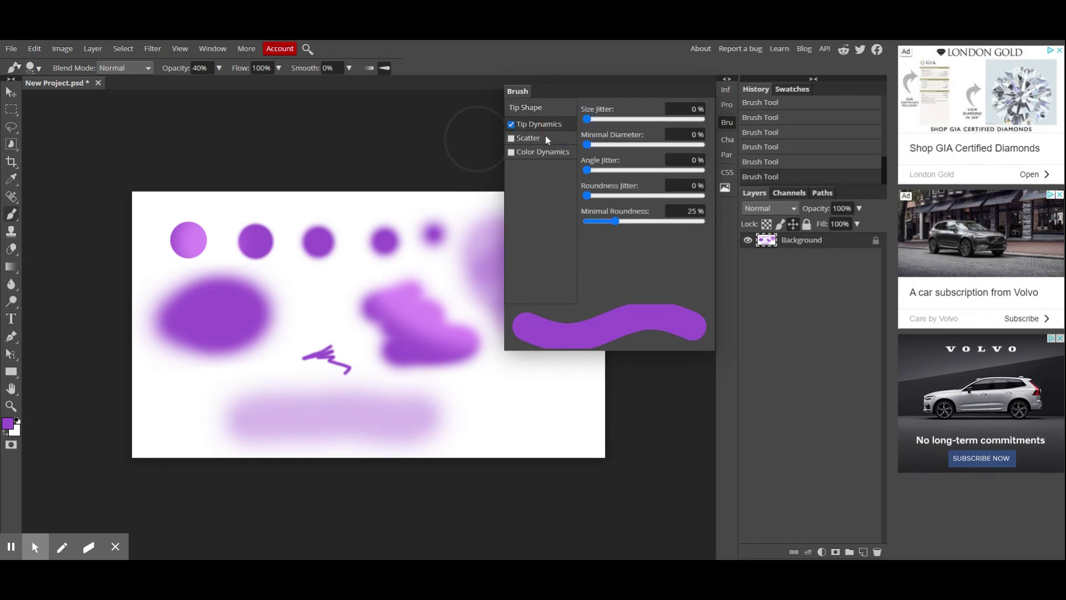
{"action": "left_click", "coordinate": [545, 140]}
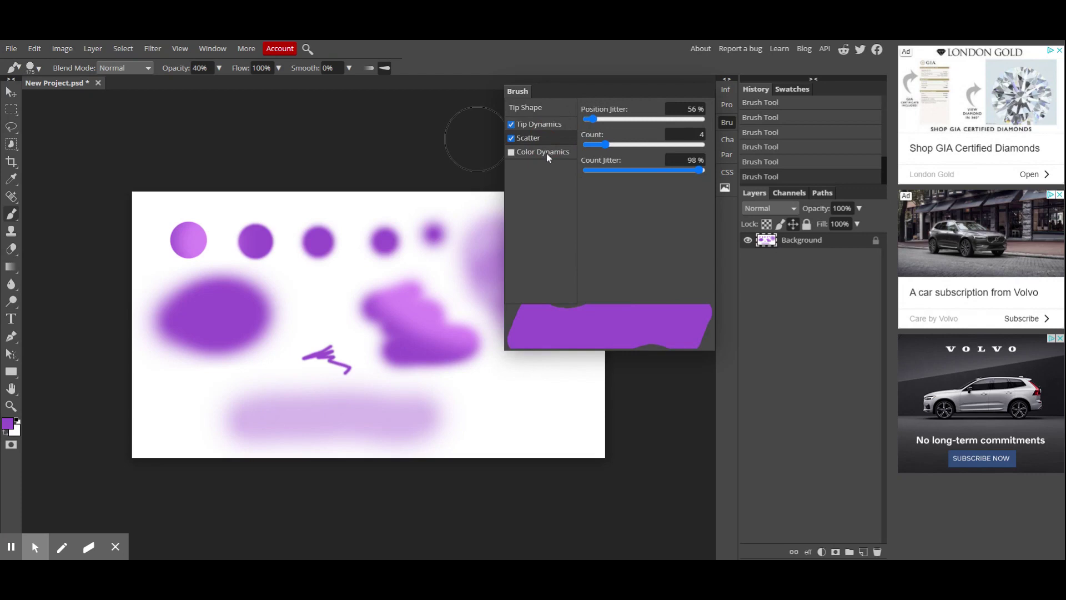
{"action": "left_click", "coordinate": [546, 153]}
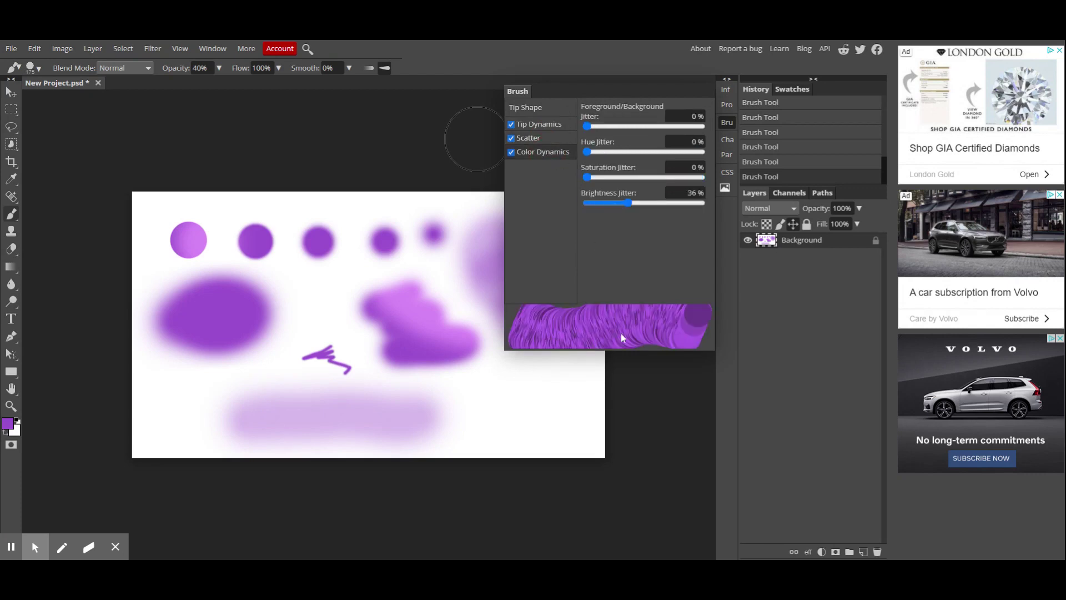
{"action": "left_click", "coordinate": [549, 110]}
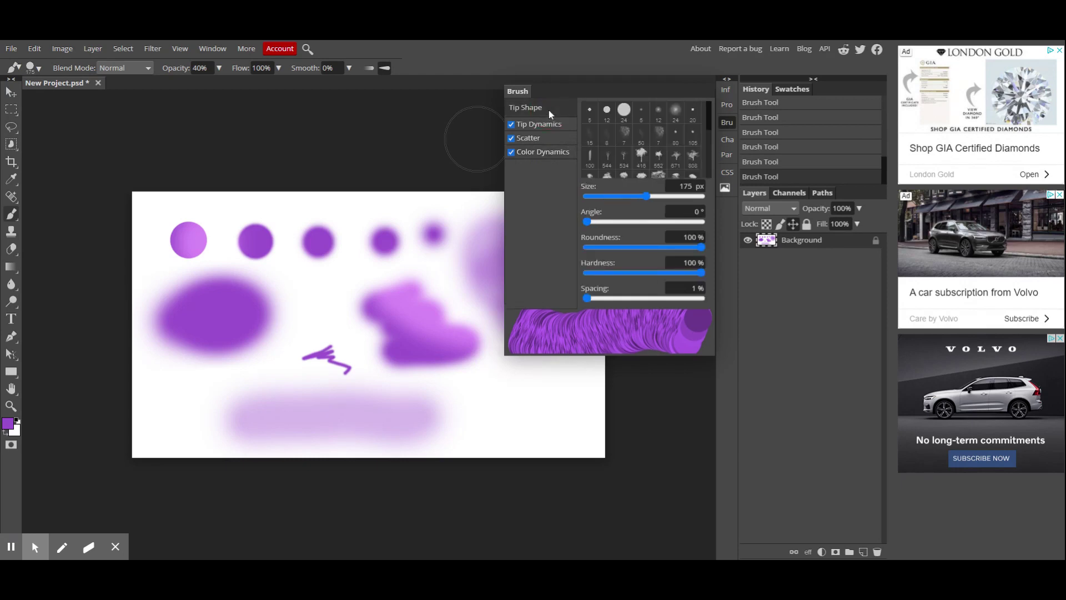
{"action": "left_click", "coordinate": [511, 151]}
{"action": "left_click", "coordinate": [510, 138]}
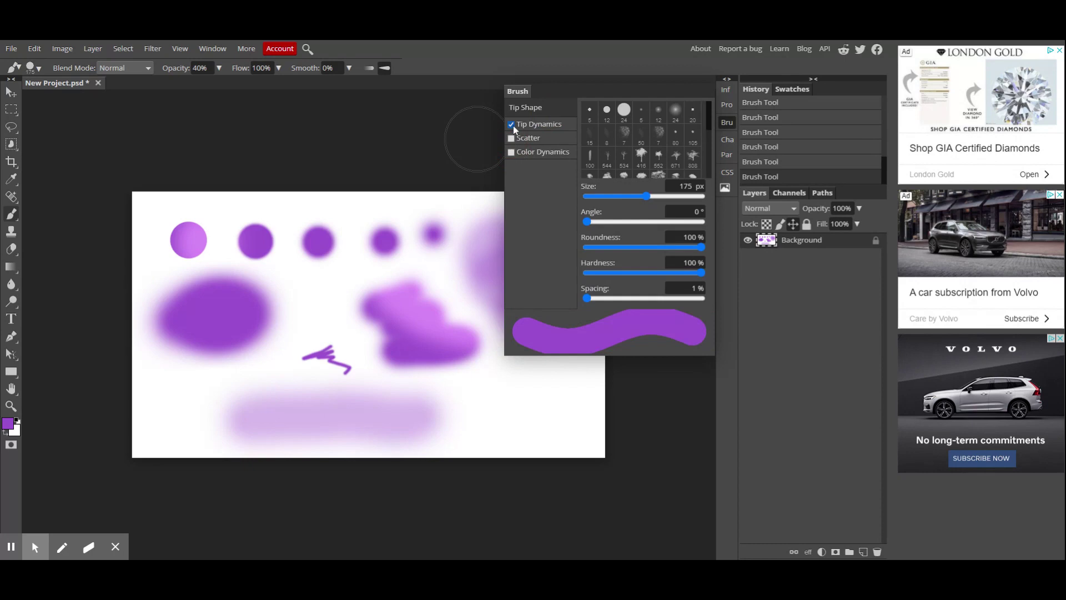
{"action": "left_click", "coordinate": [511, 123]}
Close the Brush panel and try several magenta shades for the foreground colour
{"action": "left_click", "coordinate": [726, 122]}
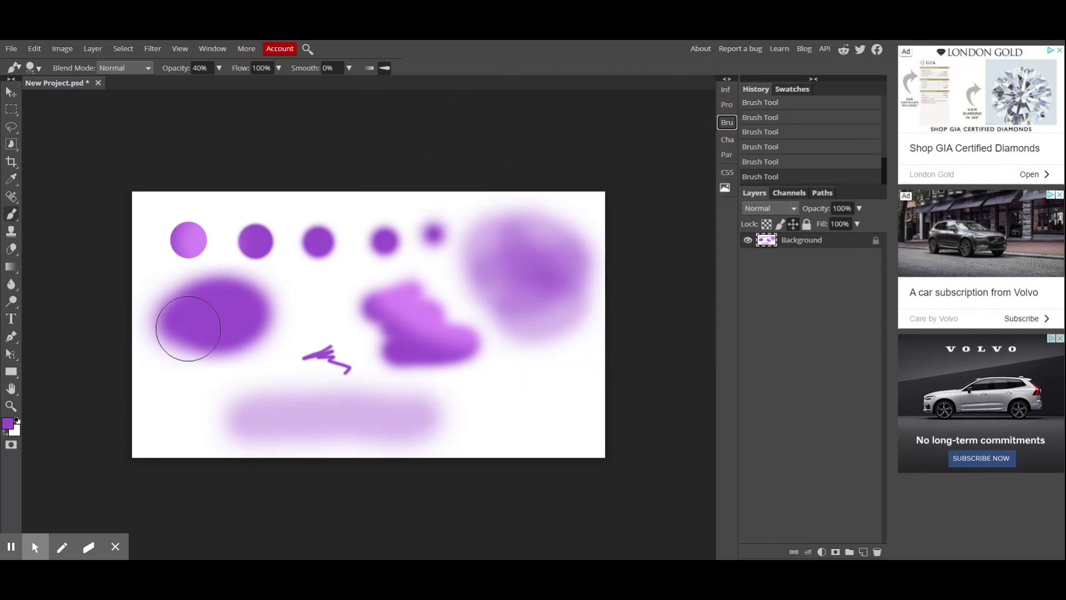
{"action": "left_click", "coordinate": [8, 424]}
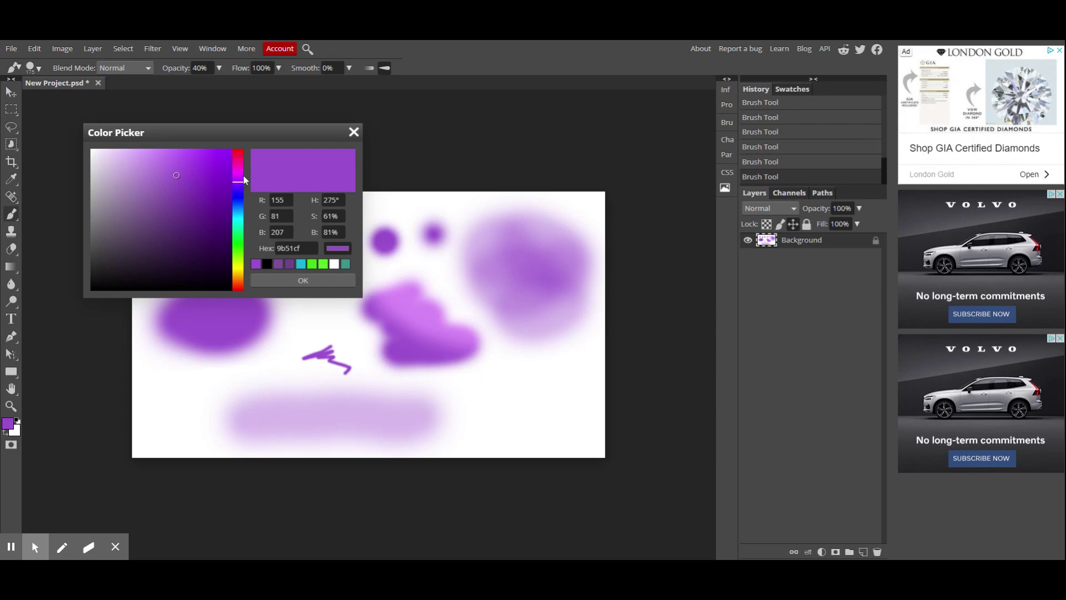
{"action": "left_click", "coordinate": [244, 203]}
{"action": "mouse_move", "coordinate": [244, 209]}
{"action": "left_mouse_down"}
{"action": "mouse_move", "coordinate": [244, 242]}
{"action": "mouse_move", "coordinate": [248, 174]}
{"action": "left_mouse_up"}
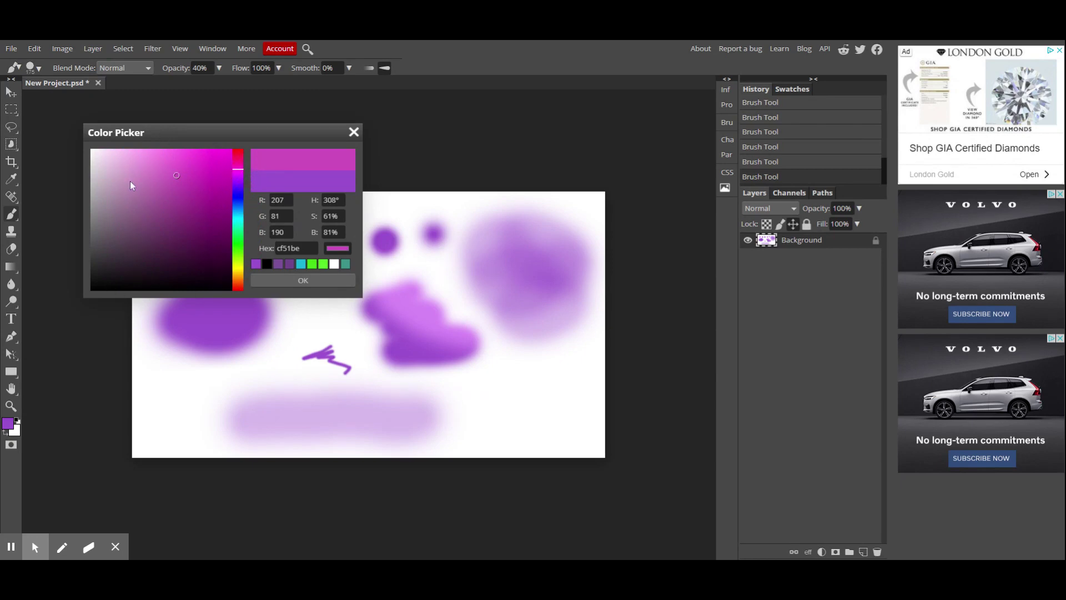
{"action": "left_click", "coordinate": [118, 167]}
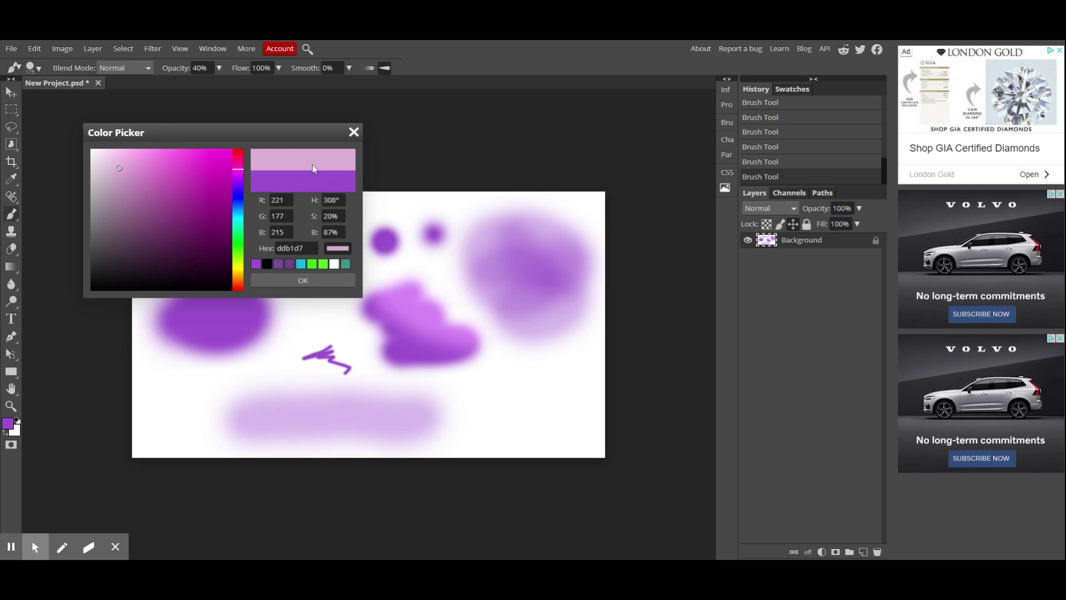
{"action": "left_click", "coordinate": [184, 216]}
{"action": "left_click", "coordinate": [169, 160]}
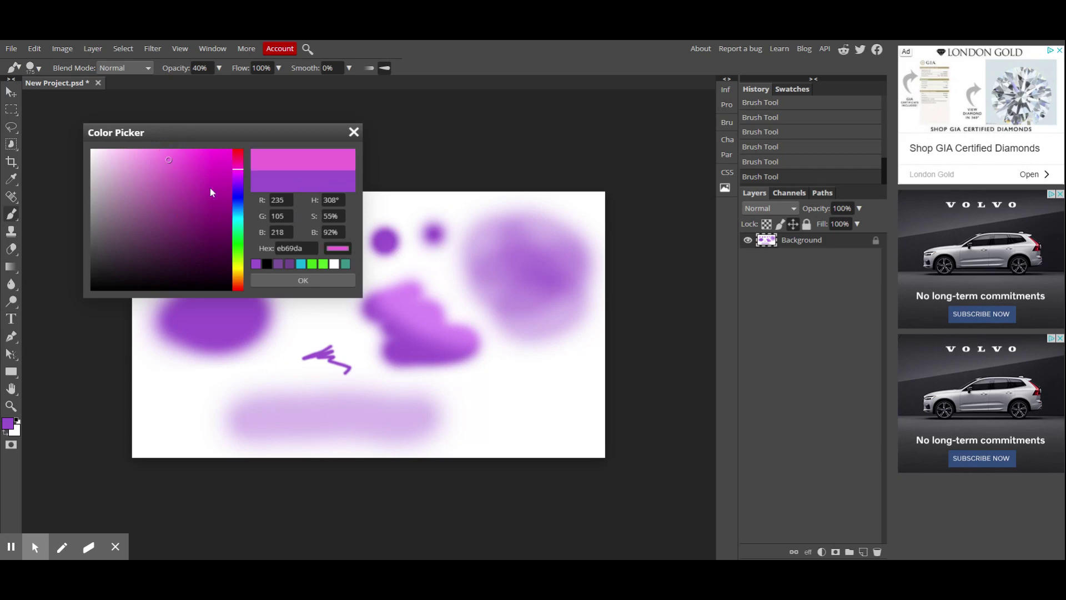
{"action": "left_click", "coordinate": [209, 187]}
{"action": "left_click", "coordinate": [154, 186]}
{"action": "left_click", "coordinate": [169, 175]}
{"action": "left_click", "coordinate": [193, 179]}
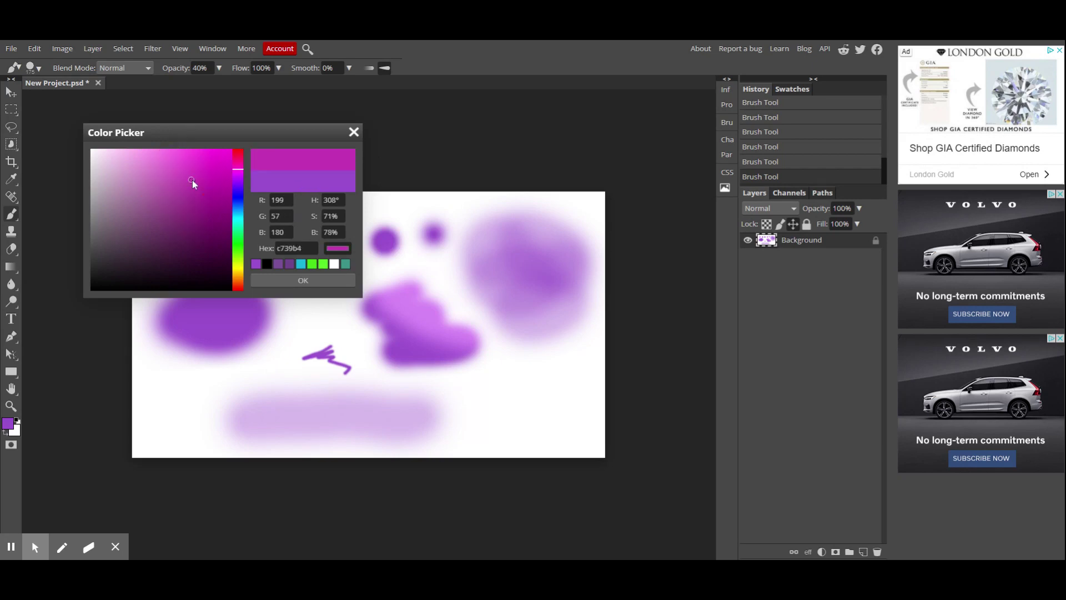
{"action": "left_click", "coordinate": [183, 211]}
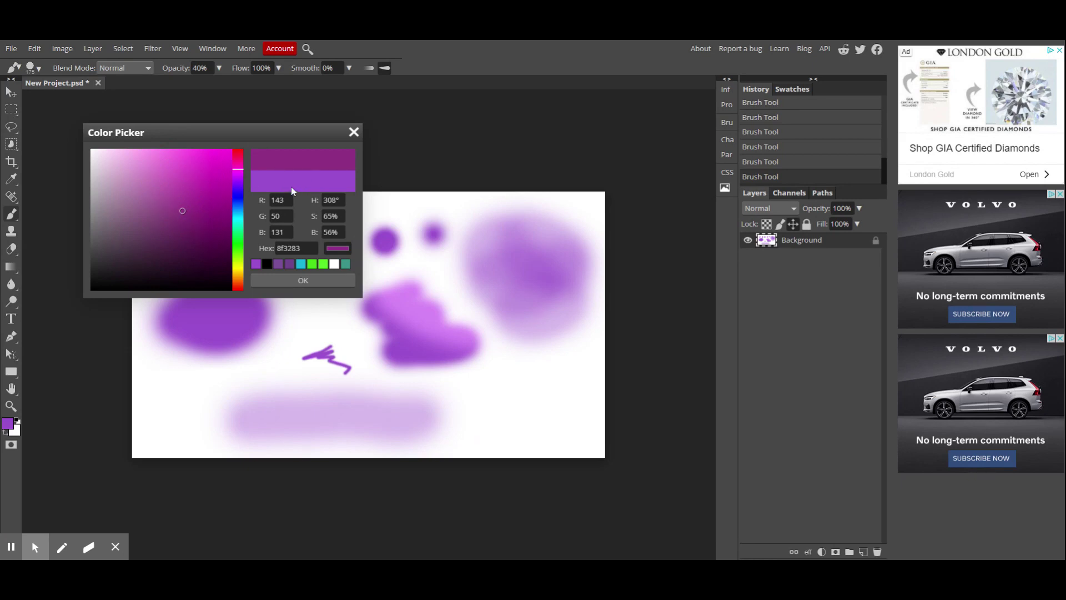
Settle on the purple 8f45b1 as the foreground colour and confirm it
{"action": "left_click", "coordinate": [240, 178]}
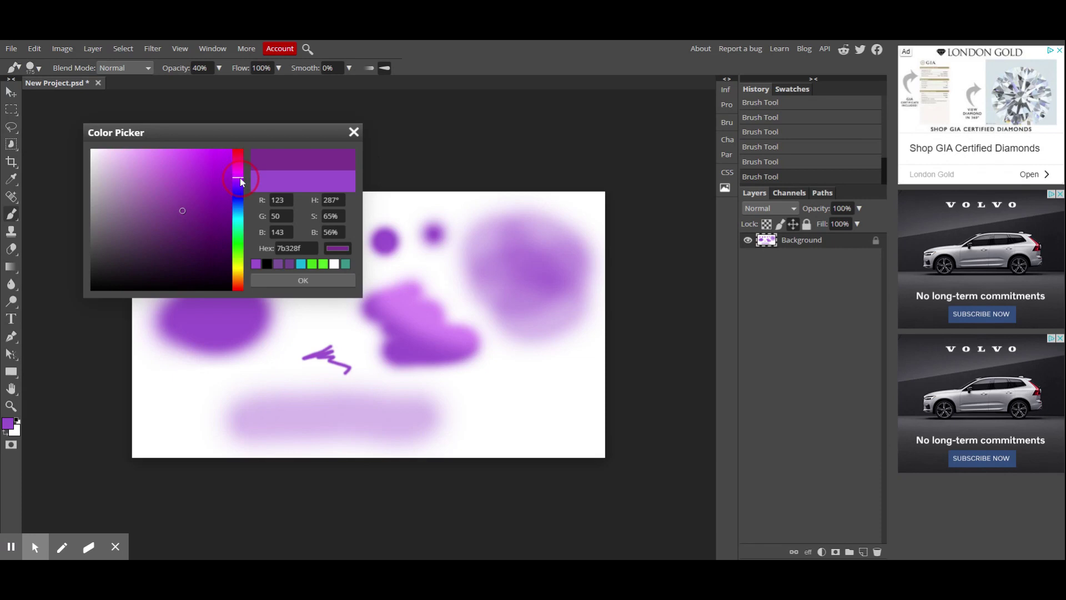
{"action": "left_click", "coordinate": [241, 175]}
{"action": "left_click", "coordinate": [242, 179]}
{"action": "left_click", "coordinate": [197, 183]}
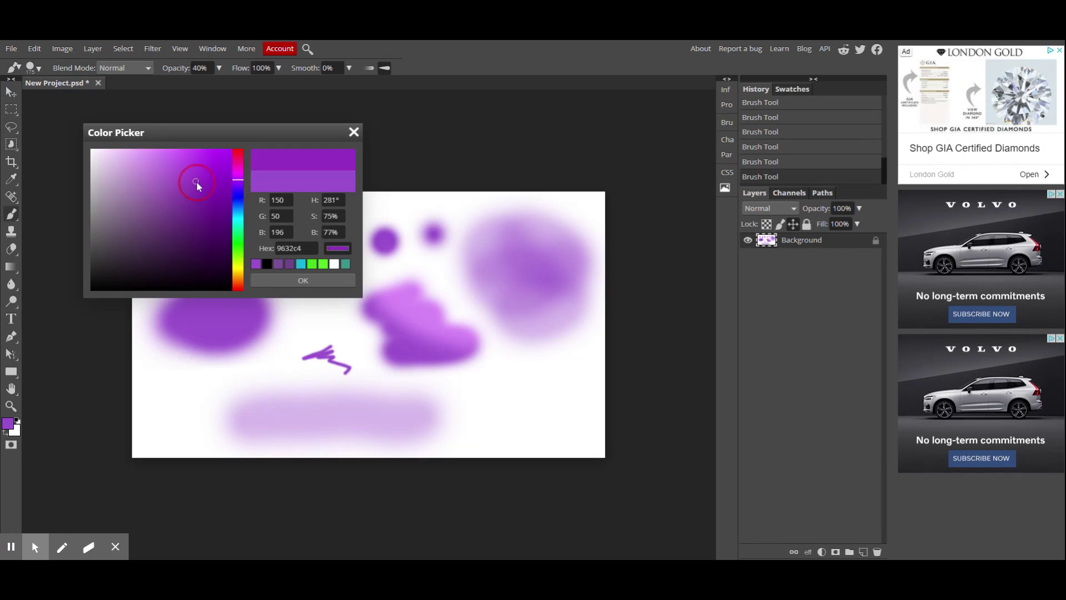
{"action": "left_click", "coordinate": [174, 200]}
{"action": "left_click", "coordinate": [178, 193]}
{"action": "left_click", "coordinate": [176, 192]}
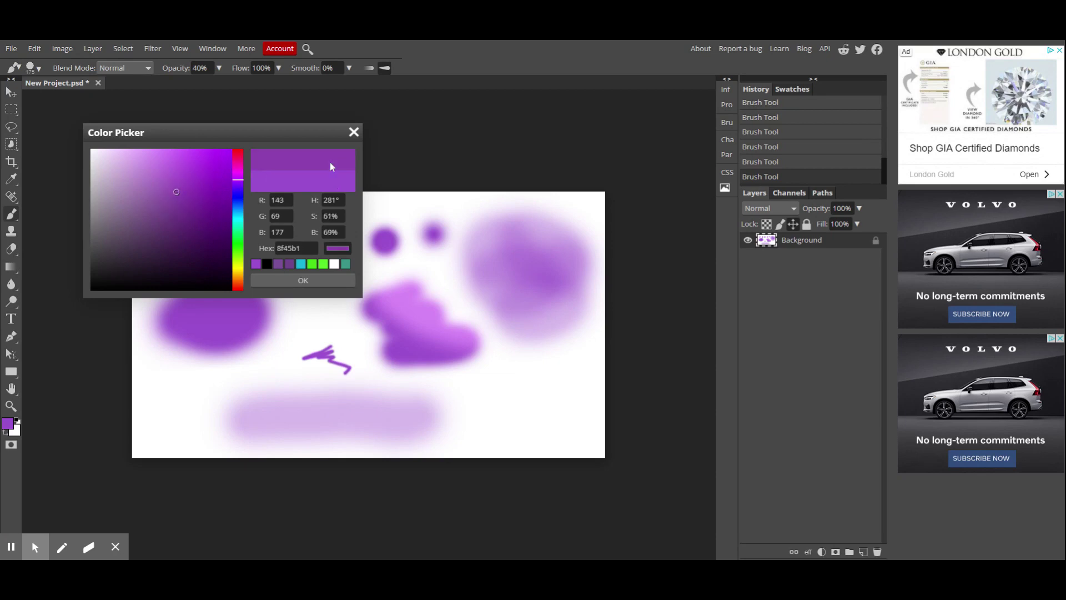
{"action": "left_click", "coordinate": [330, 281]}
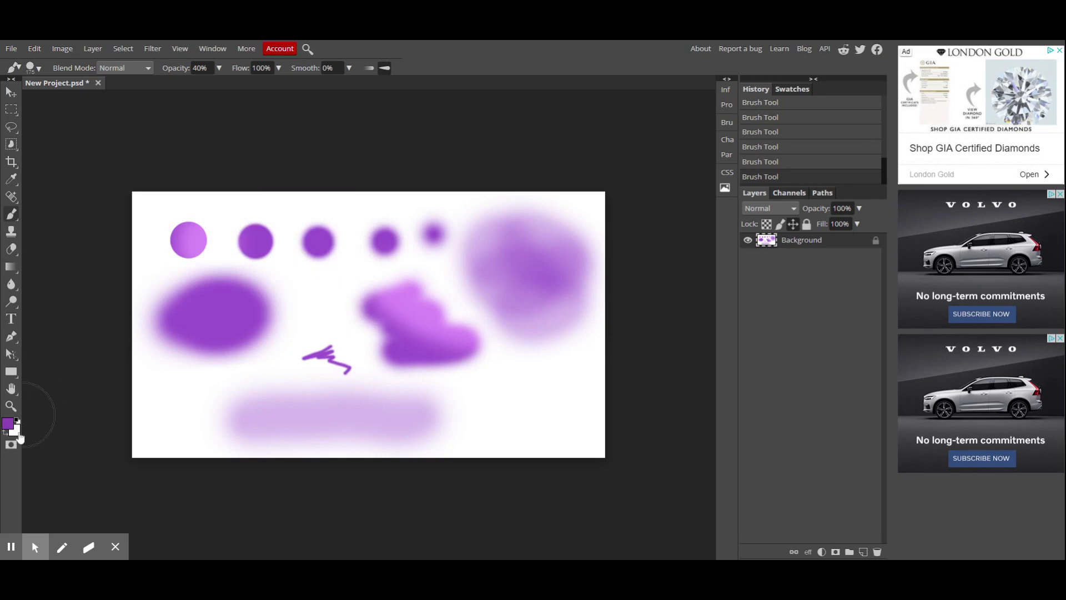
Set the background colour to green
{"action": "left_click", "coordinate": [18, 434]}
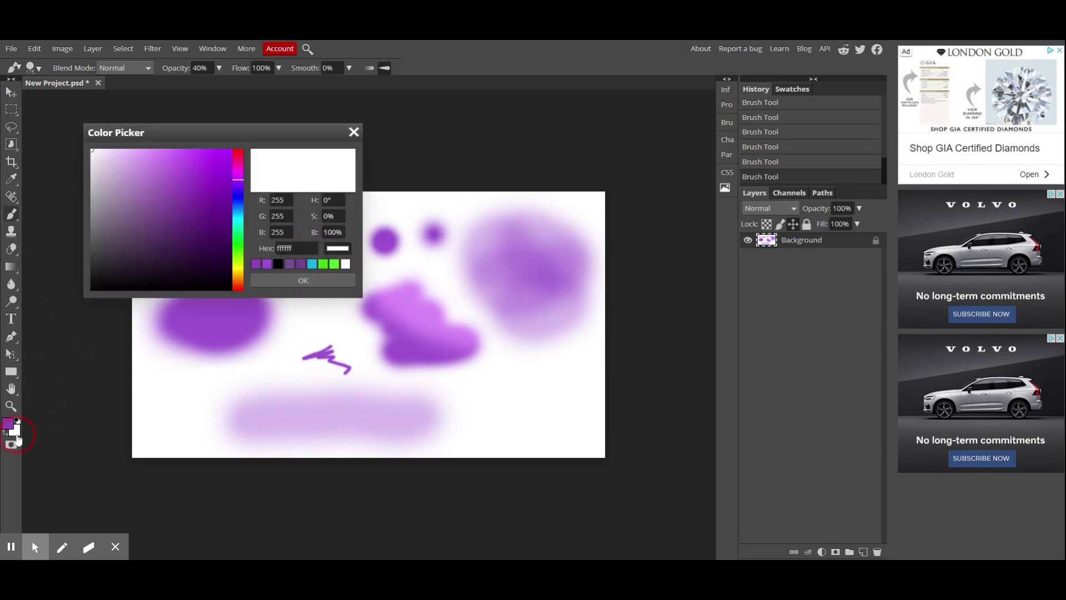
{"action": "left_click", "coordinate": [242, 250]}
{"action": "left_click", "coordinate": [201, 179]}
{"action": "left_click", "coordinate": [303, 281]}
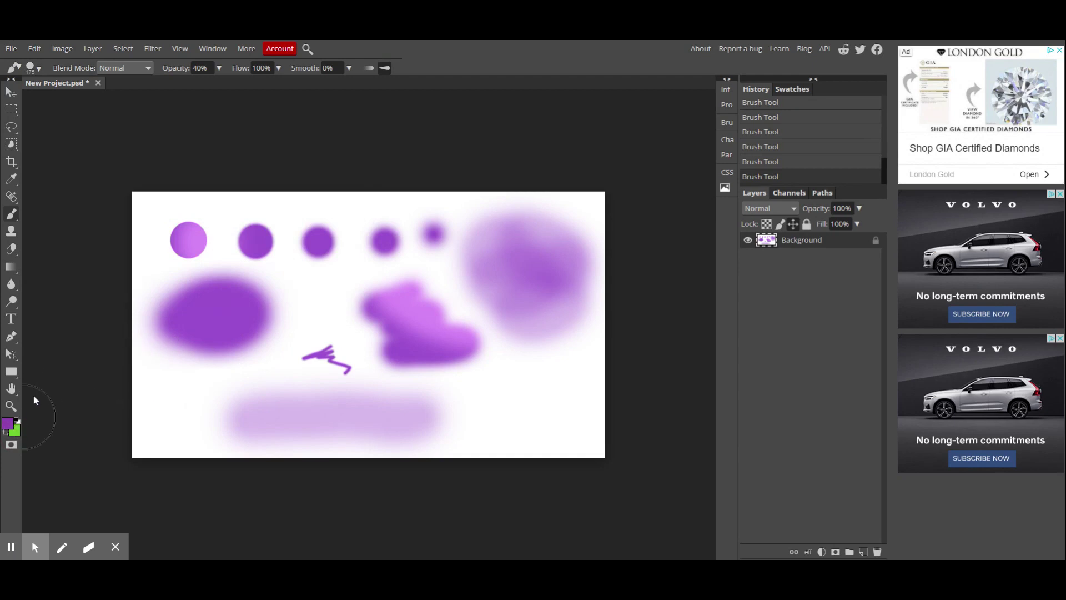
Set the brush to 25 px and paint a pale purple stroke at lower left
{"action": "left_click", "coordinate": [40, 68]}
{"action": "mouse_move", "coordinate": [54, 97]}
{"action": "left_mouse_down"}
{"action": "mouse_move", "coordinate": [96, 102]}
{"action": "mouse_move", "coordinate": [64, 100]}
{"action": "left_mouse_up"}
{"action": "mouse_move", "coordinate": [172, 404]}
{"action": "left_mouse_down"}
{"action": "mouse_move", "coordinate": [223, 388]}
{"action": "mouse_move", "coordinate": [231, 399]}
{"action": "left_mouse_up"}
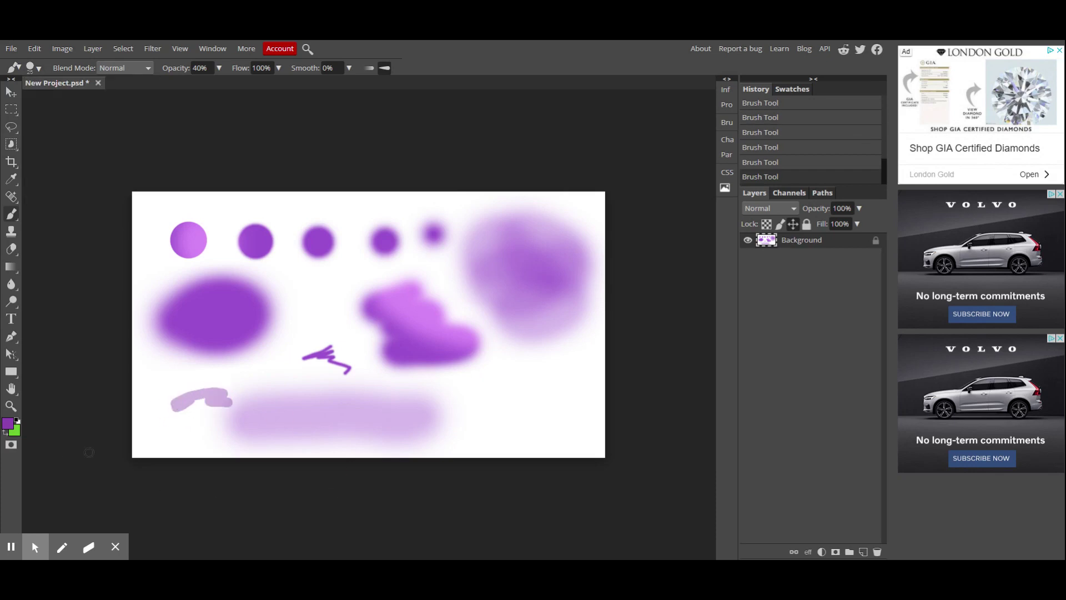
Paint a green stroke at 100% opacity, then reset to black and add a short black stroke below the lilac one
{"action": "left_click", "coordinate": [220, 68]}
{"action": "left_click_drag", "start_coordinate": [191, 84], "coordinate": [164, 86]}
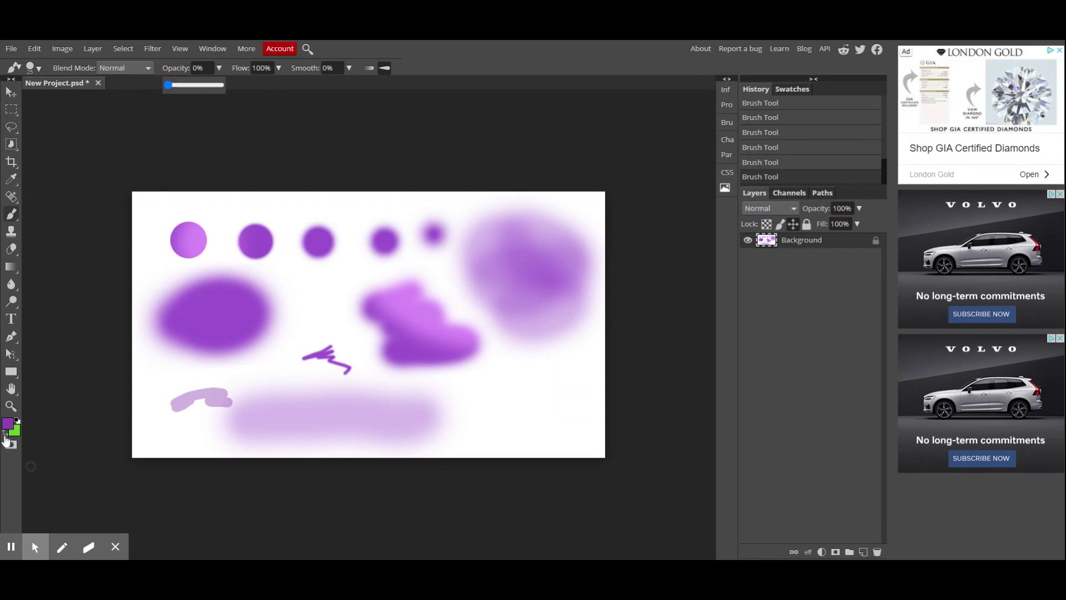
{"action": "left_click", "coordinate": [5, 439]}
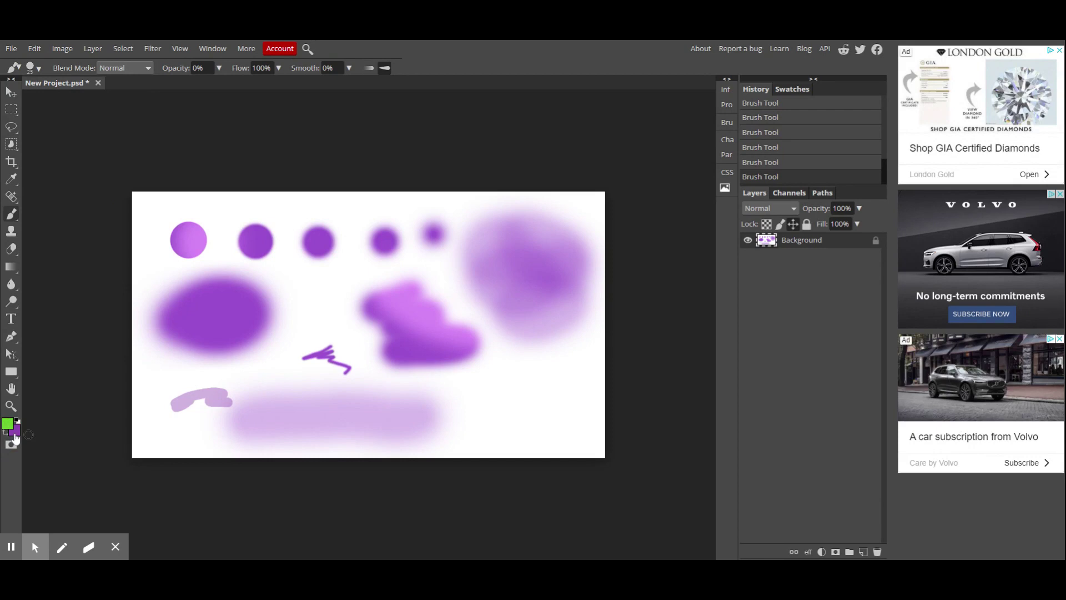
{"action": "left_click", "coordinate": [239, 381]}
{"action": "left_click", "coordinate": [219, 68]}
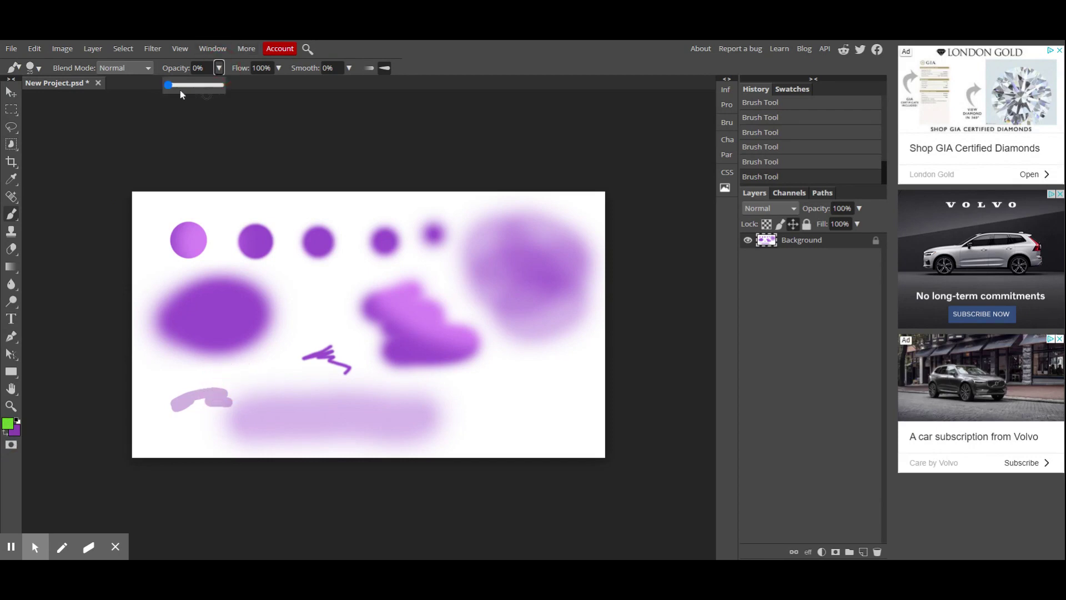
{"action": "left_click_drag", "start_coordinate": [180, 89], "coordinate": [233, 90]}
{"action": "left_click_drag", "start_coordinate": [229, 371], "coordinate": [217, 382]}
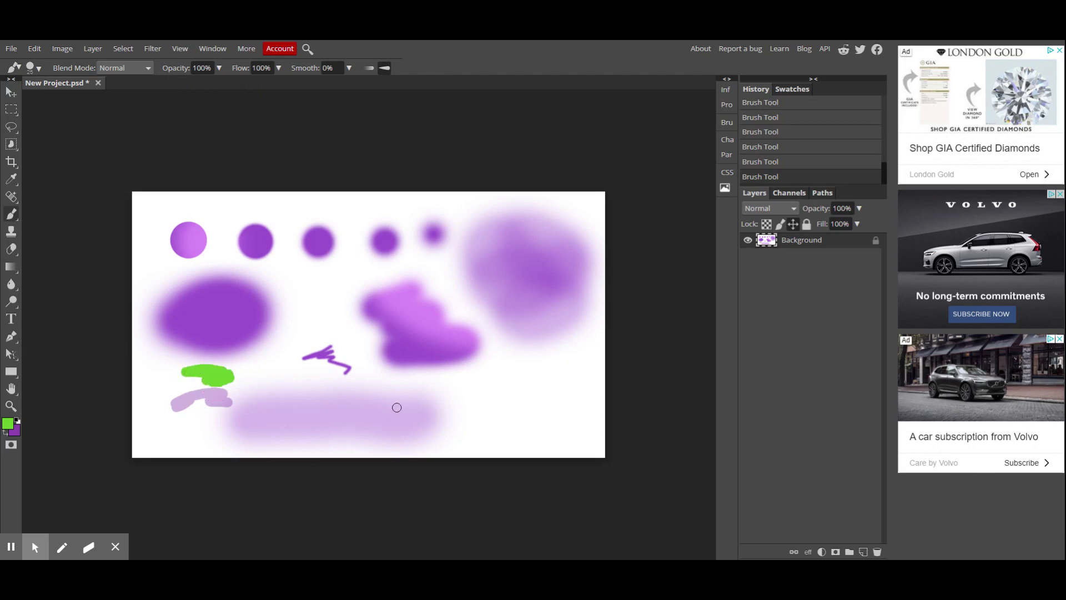
{"action": "left_click", "coordinate": [17, 420]}
{"action": "left_click_drag", "start_coordinate": [210, 427], "coordinate": [190, 436]}
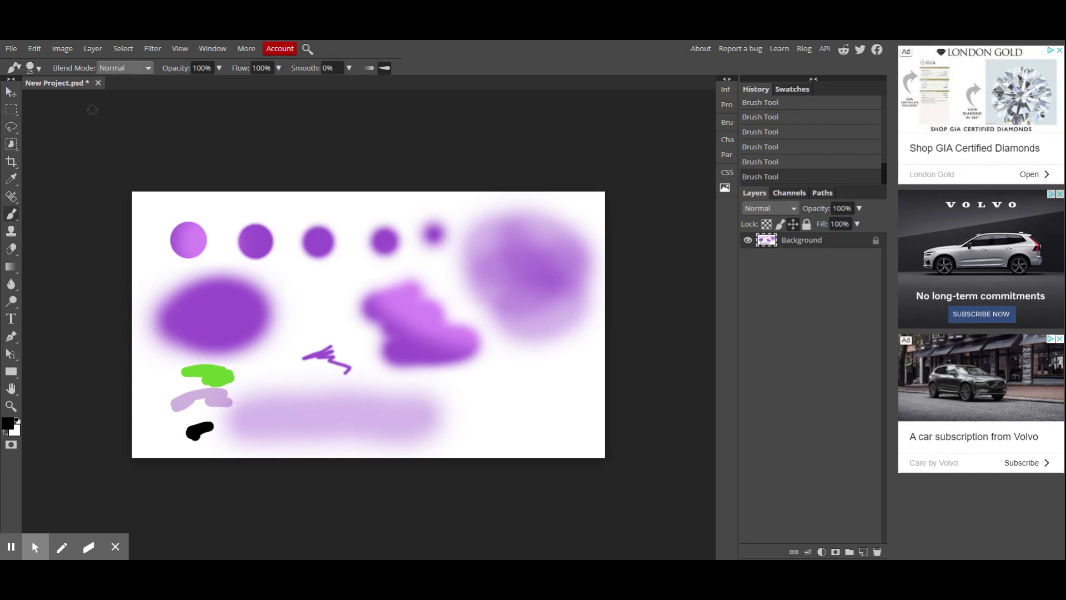
Browse the brush preset grid and bring up its menu with the Load .ABR option
{"action": "left_click", "coordinate": [33, 68]}
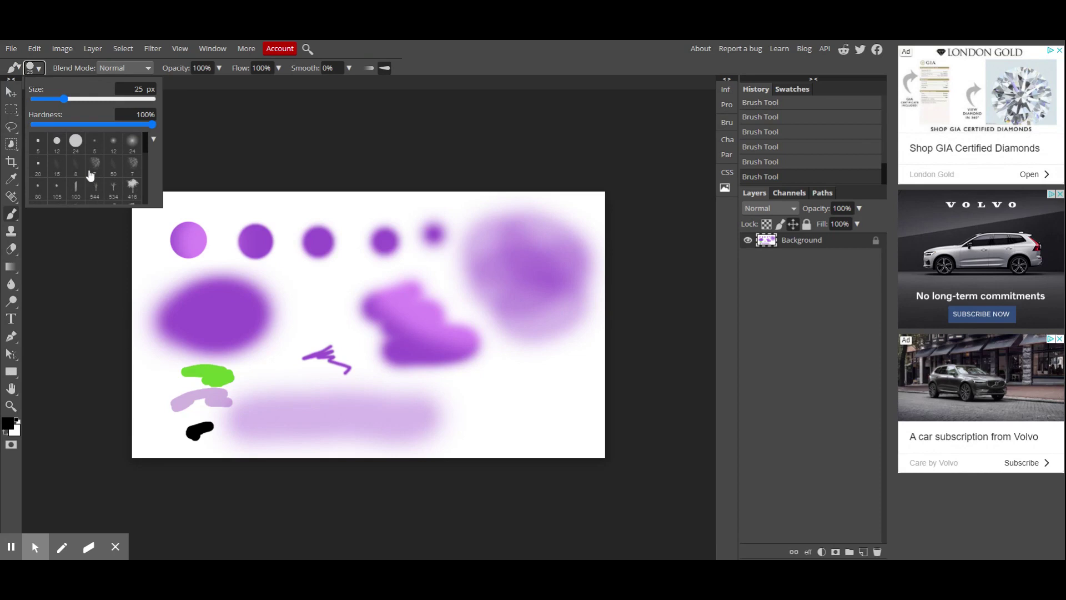
{"action": "scroll", "coordinate": [88, 177], "scroll_direction": "down", "scroll_amount": 2}
{"action": "scroll", "coordinate": [83, 183], "scroll_direction": "down", "scroll_amount": 2}
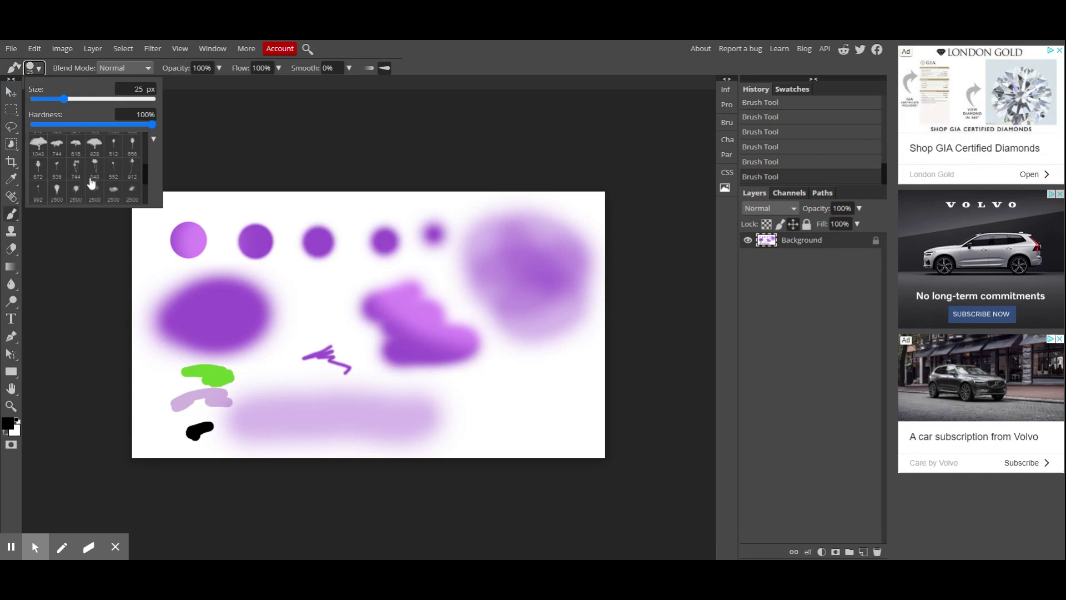
{"action": "scroll", "coordinate": [93, 178], "scroll_direction": "up", "scroll_amount": 2}
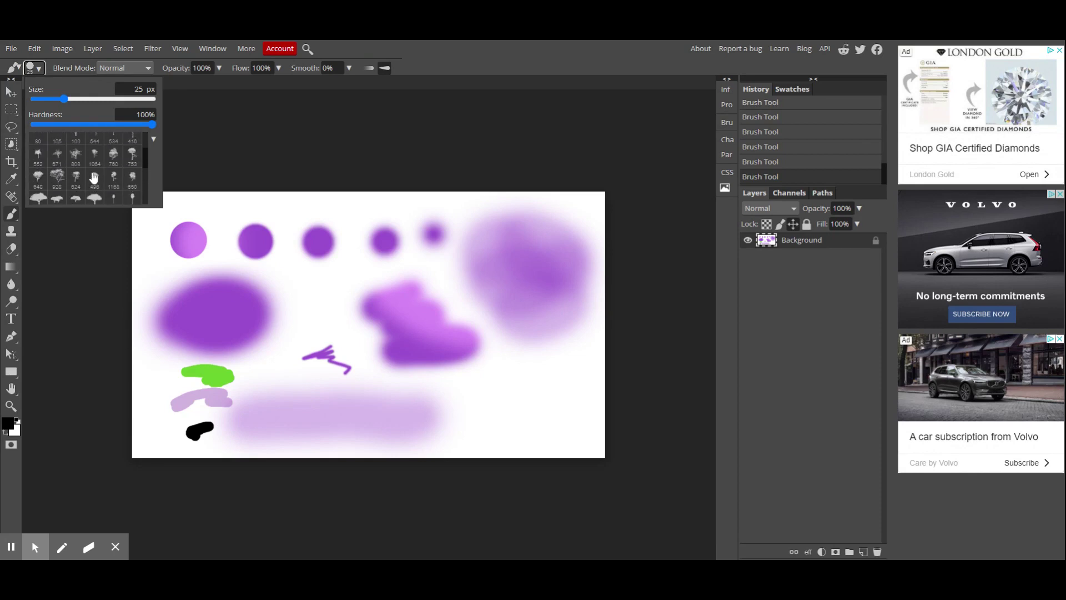
{"action": "scroll", "coordinate": [127, 167], "scroll_direction": "up", "scroll_amount": 3}
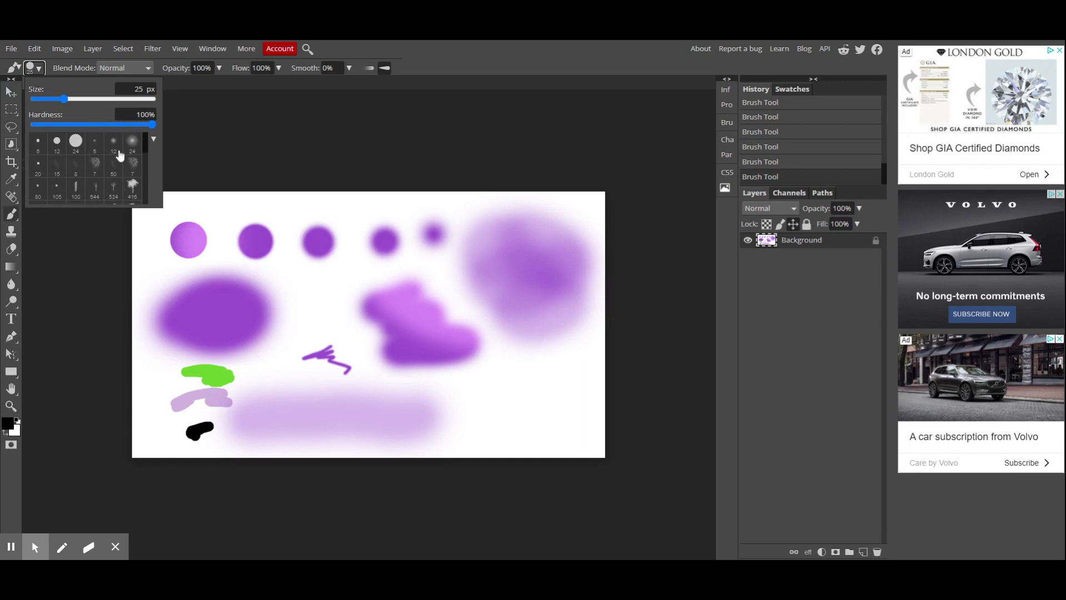
{"action": "left_click", "coordinate": [154, 140]}
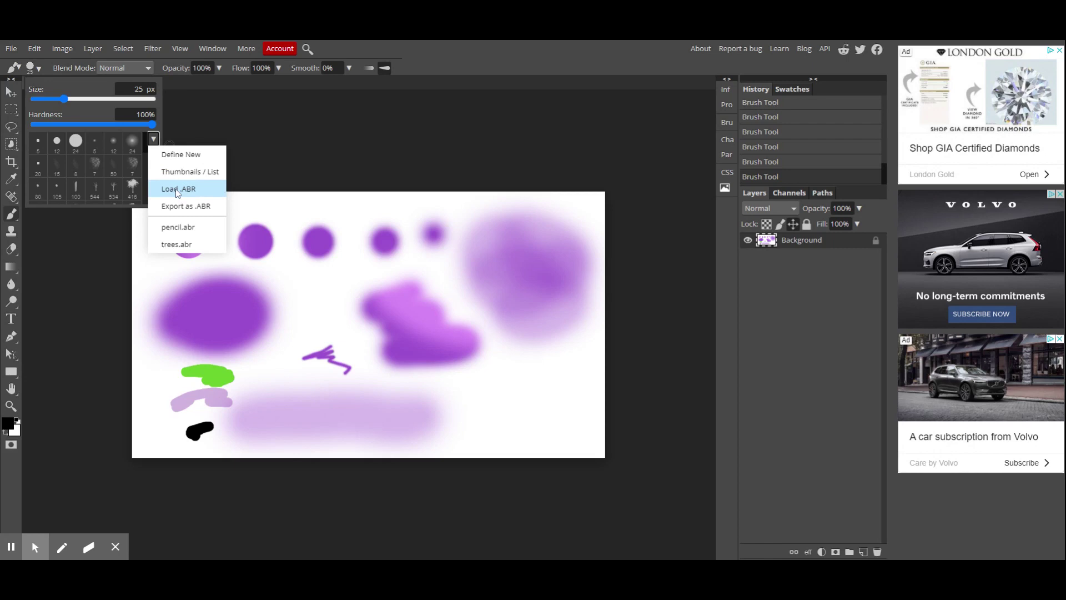
Choose Load .ABR to import an additional brush set file
{"action": "left_click", "coordinate": [169, 144]}
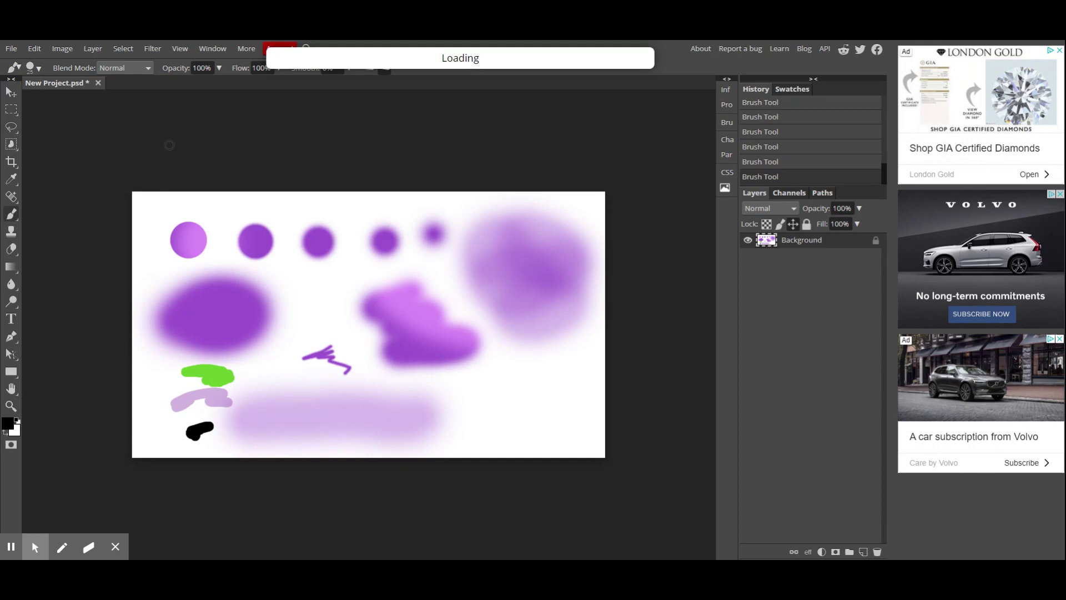
Pick the 2475 grunge brush at 228 px and stamp marks below the blob and near the top circles
{"action": "left_click", "coordinate": [39, 70]}
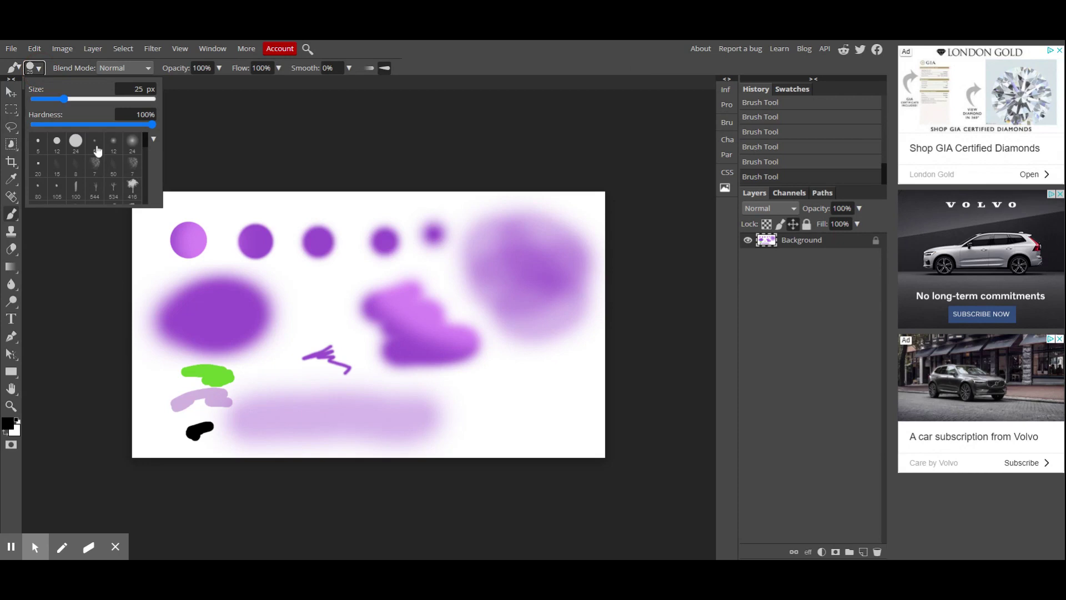
{"action": "scroll", "coordinate": [97, 150], "scroll_direction": "down", "scroll_amount": 10}
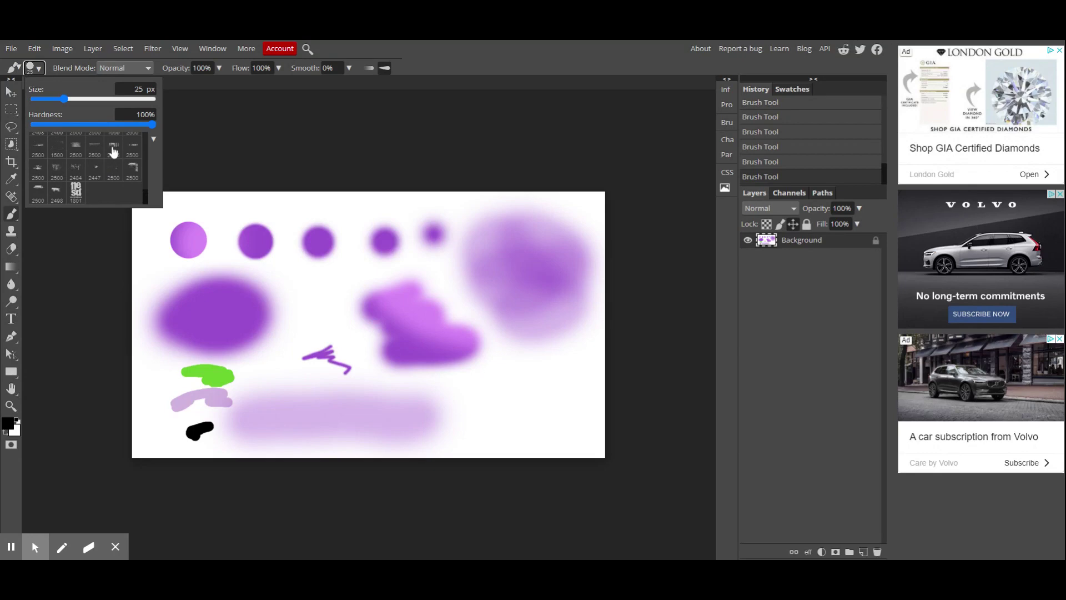
{"action": "left_click", "coordinate": [113, 150]}
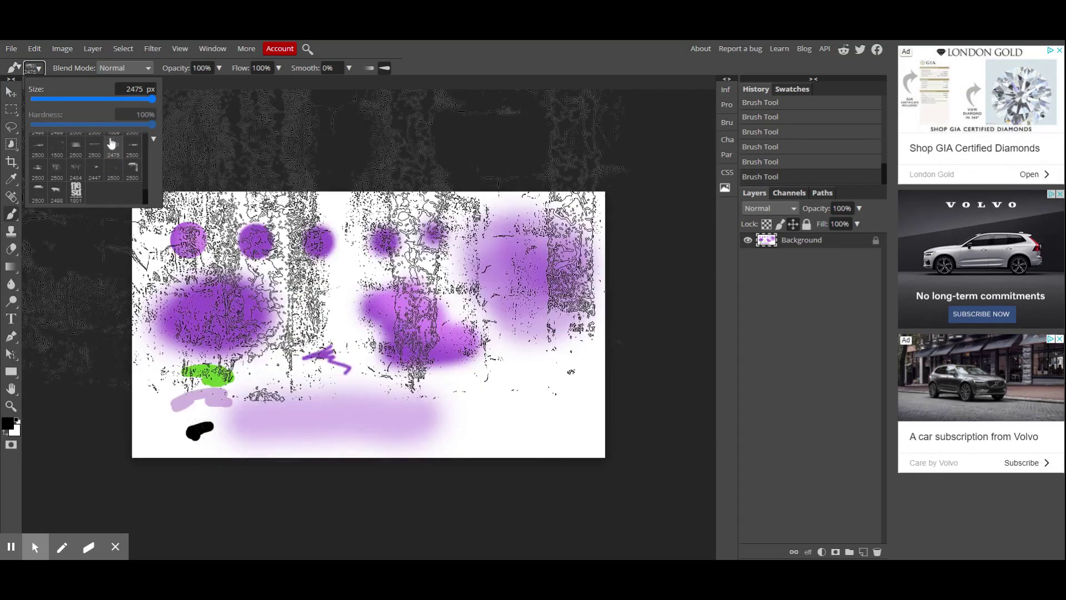
{"action": "left_click", "coordinate": [76, 102]}
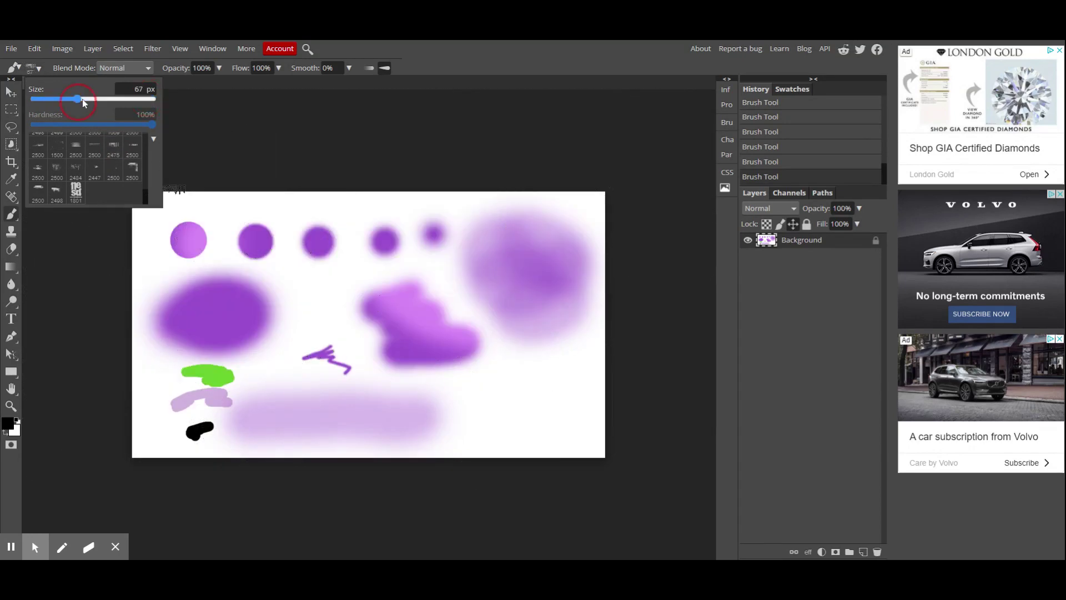
{"action": "left_click", "coordinate": [83, 101]}
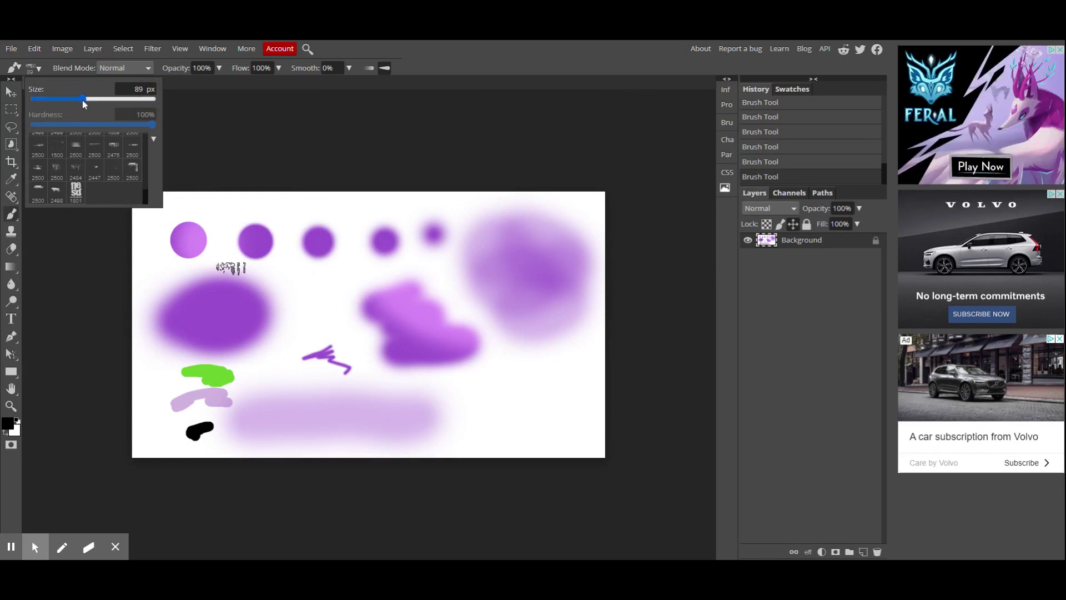
{"action": "left_click_drag", "start_coordinate": [97, 102], "coordinate": [102, 100]}
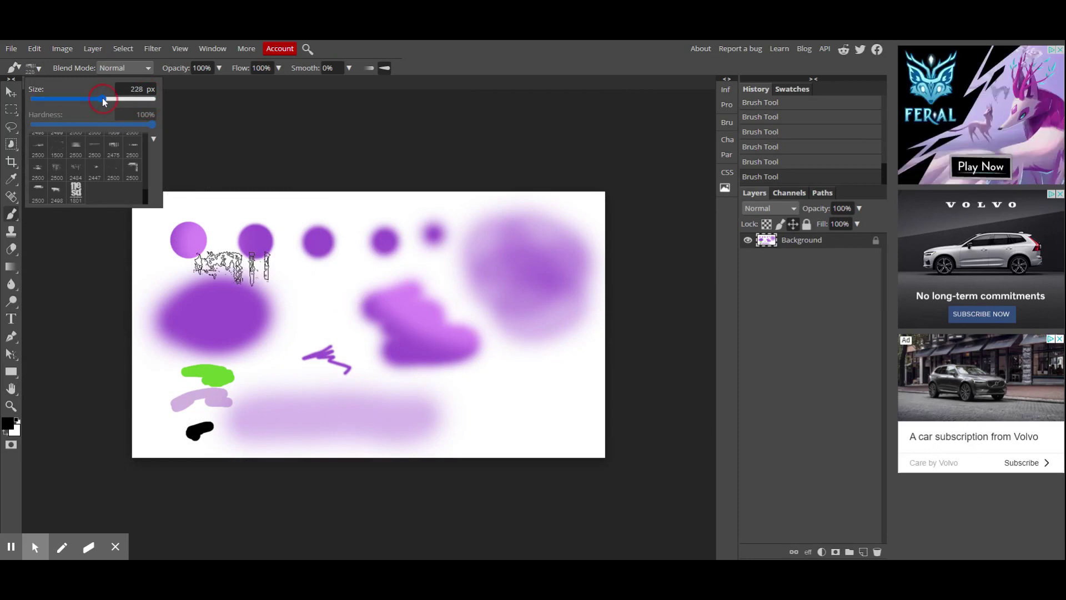
{"action": "left_click", "coordinate": [469, 391]}
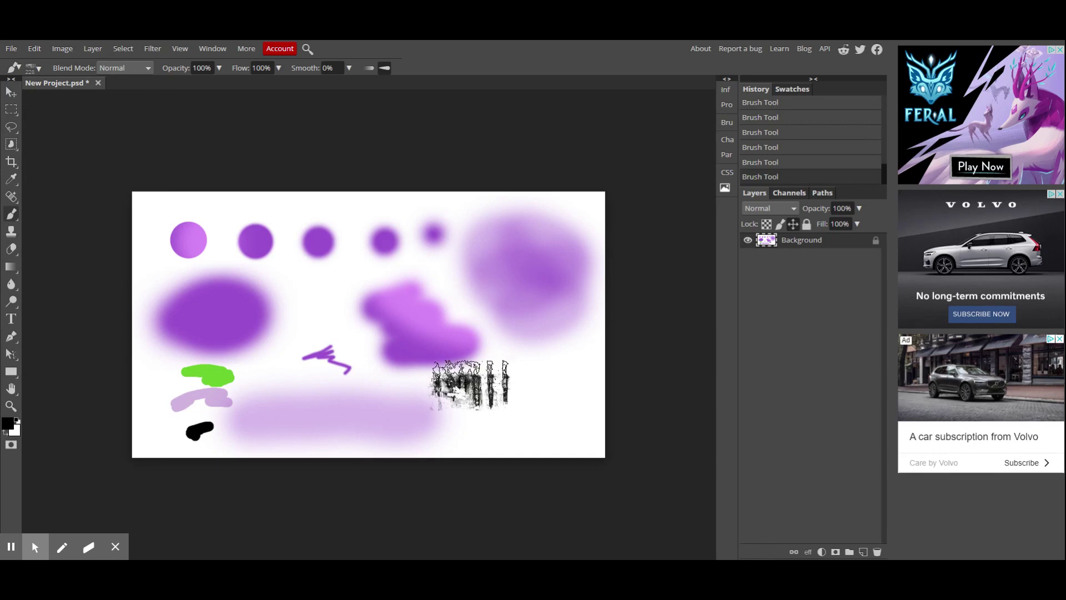
{"action": "left_click", "coordinate": [318, 273]}
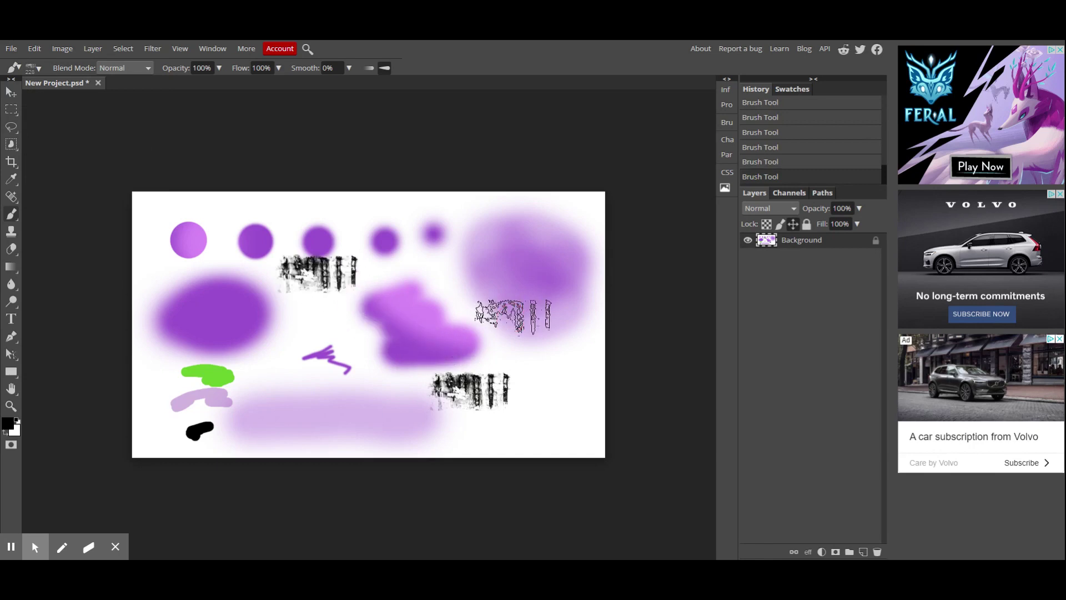
Delete the 1801 px logo brush from the presets
{"action": "left_click", "coordinate": [41, 68]}
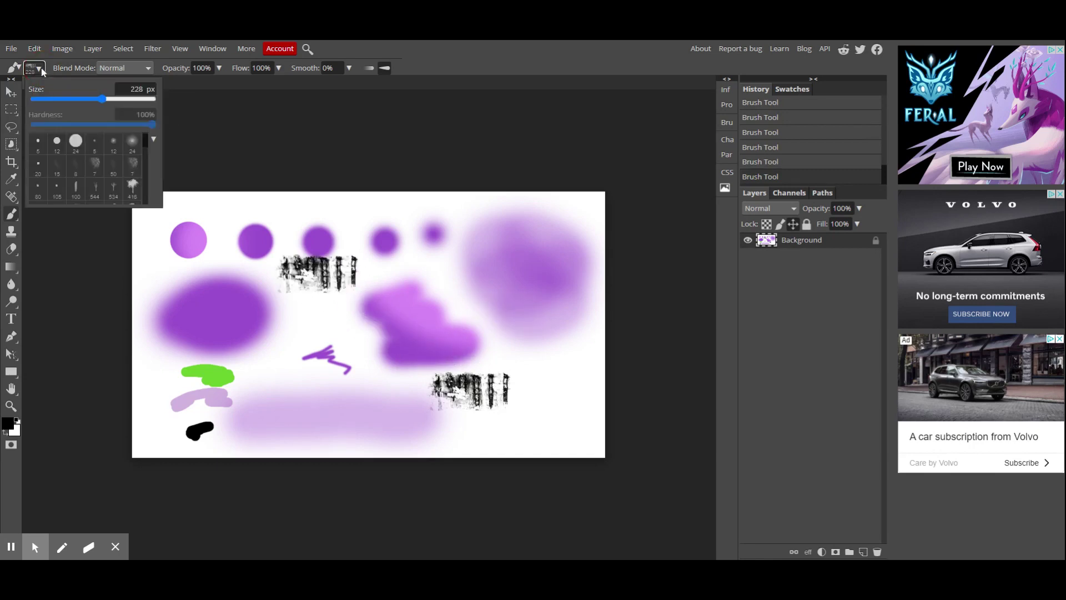
{"action": "scroll", "coordinate": [89, 178], "scroll_direction": "down", "scroll_amount": 10}
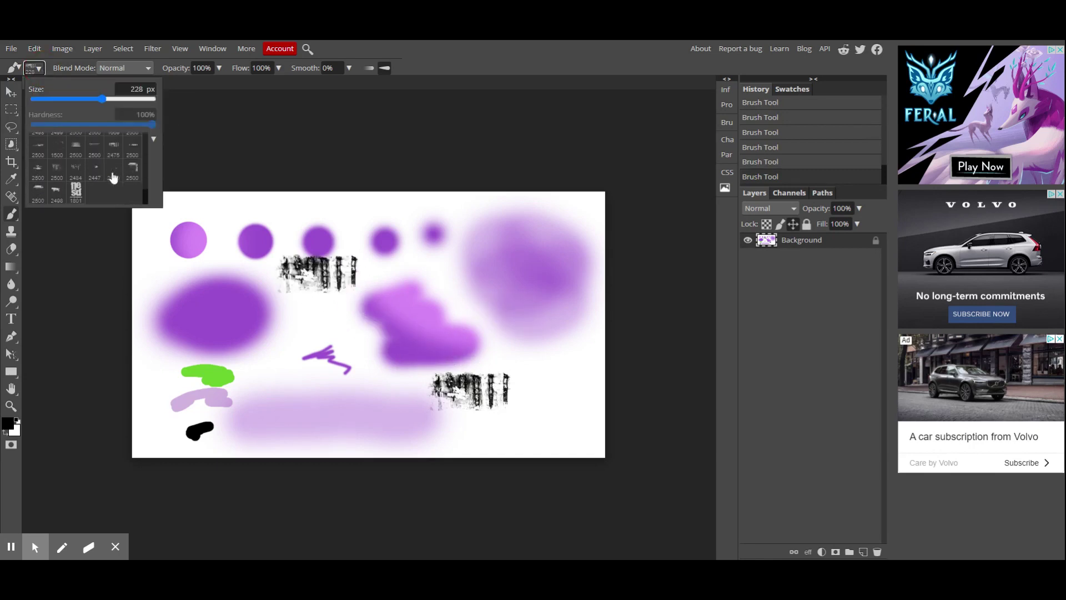
{"action": "left_click", "coordinate": [76, 191]}
{"action": "right_click", "coordinate": [76, 192]}
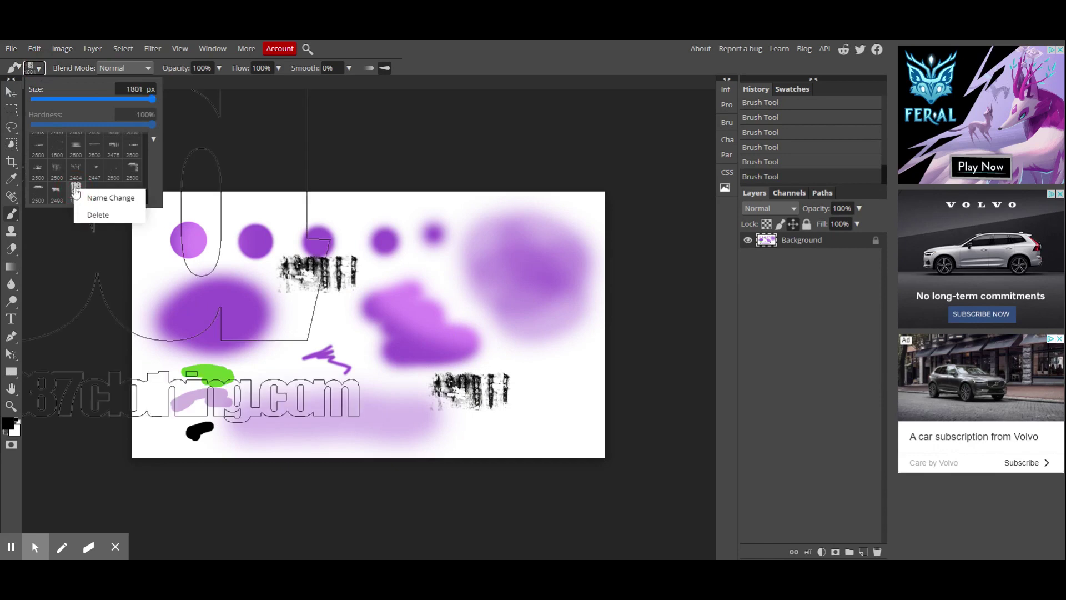
{"action": "left_click", "coordinate": [100, 215]}
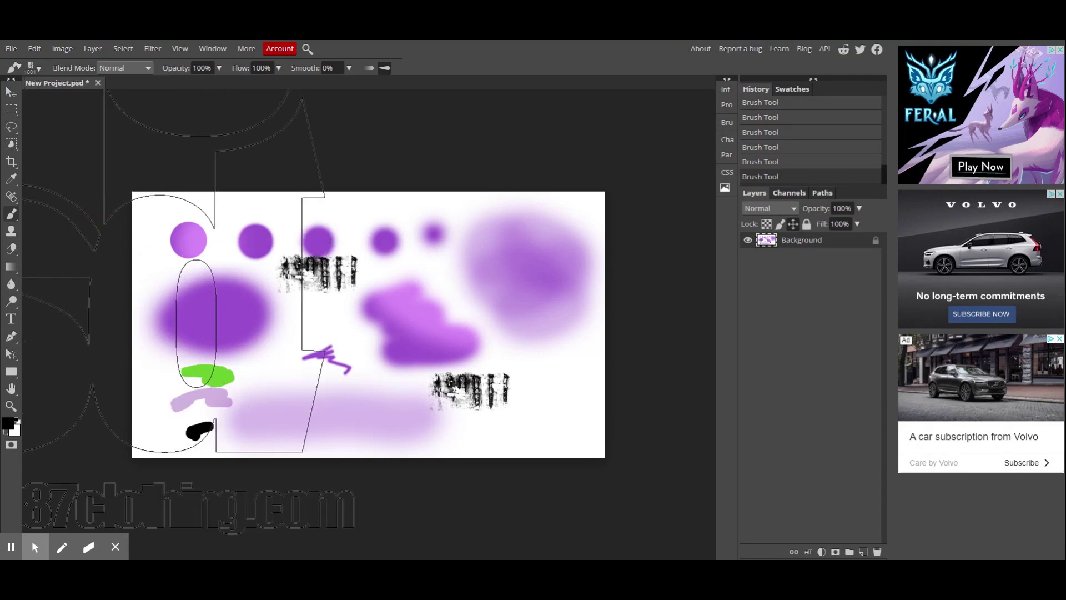
Switch back to the small 24 px round brush
{"action": "left_click", "coordinate": [32, 68]}
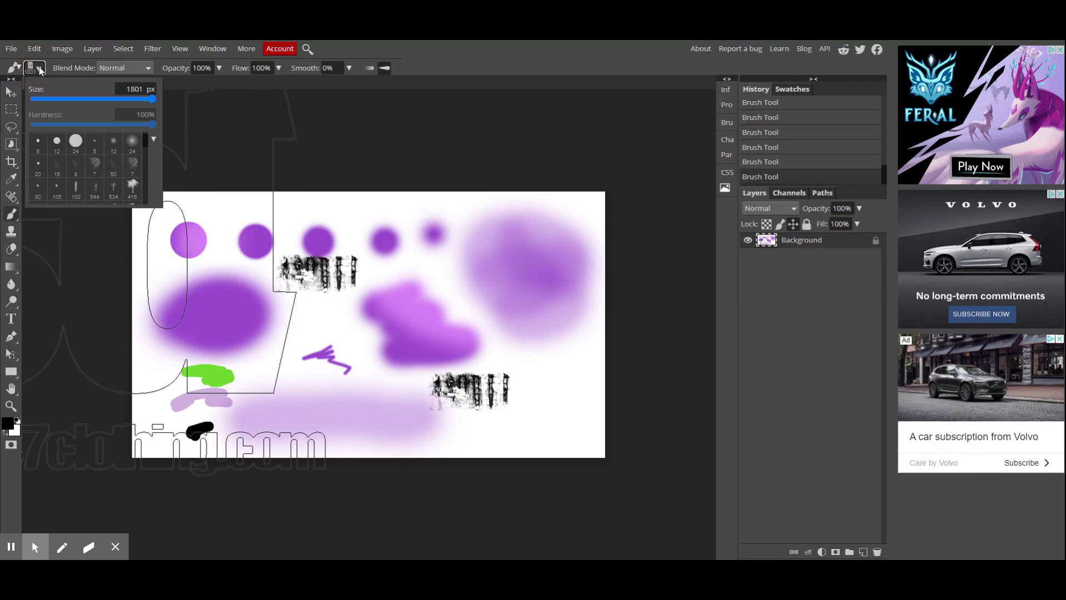
{"action": "left_click", "coordinate": [77, 143]}
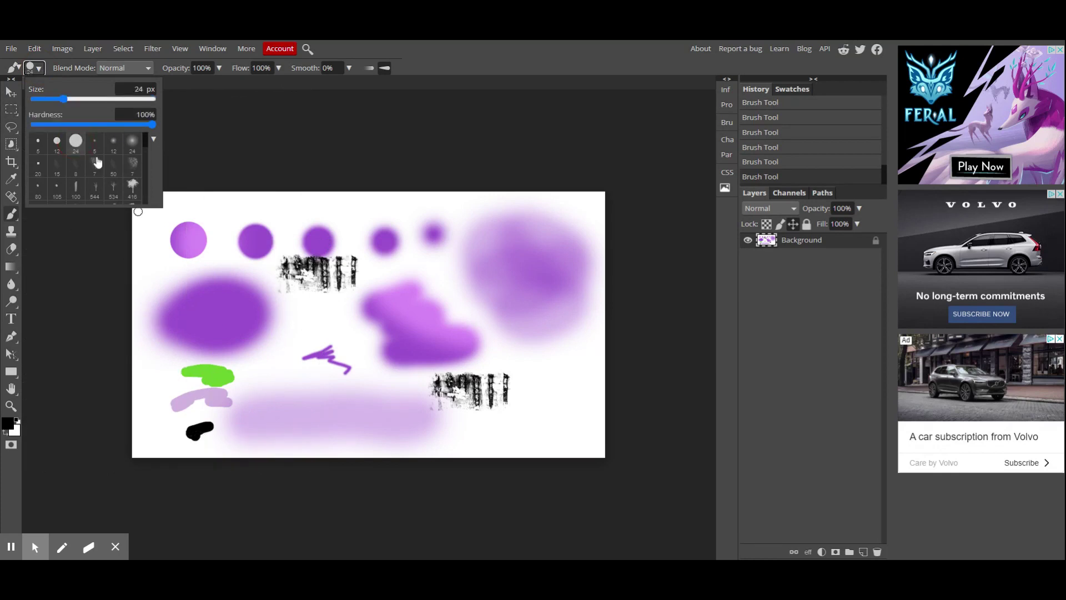
{"action": "scroll", "coordinate": [97, 162], "scroll_direction": "down", "scroll_amount": 5}
{"action": "scroll", "coordinate": [97, 162], "scroll_direction": "up", "scroll_amount": 5}
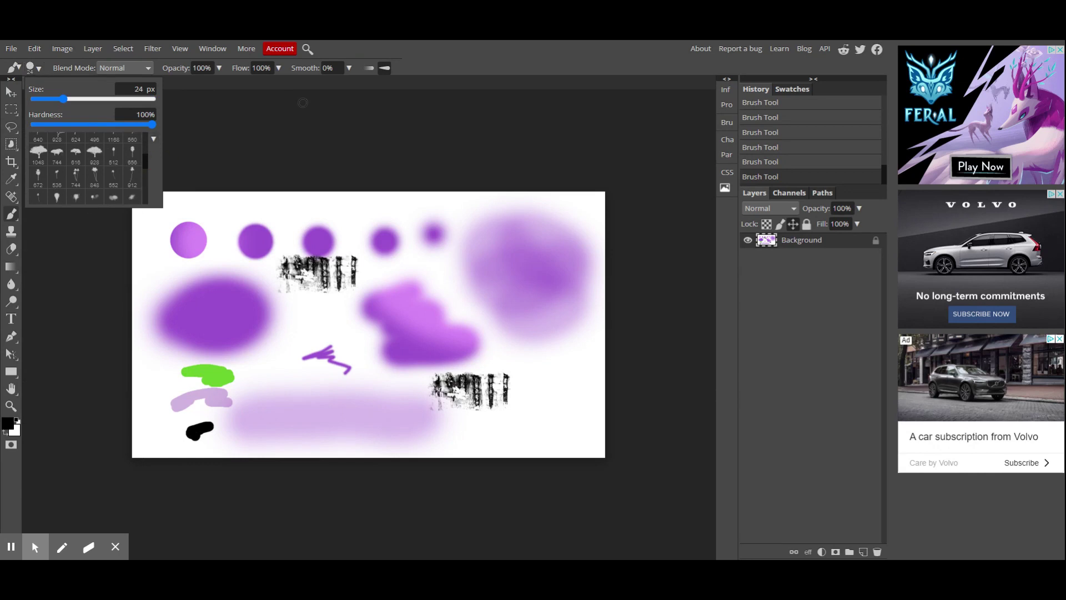
{"action": "left_click", "coordinate": [39, 72]}
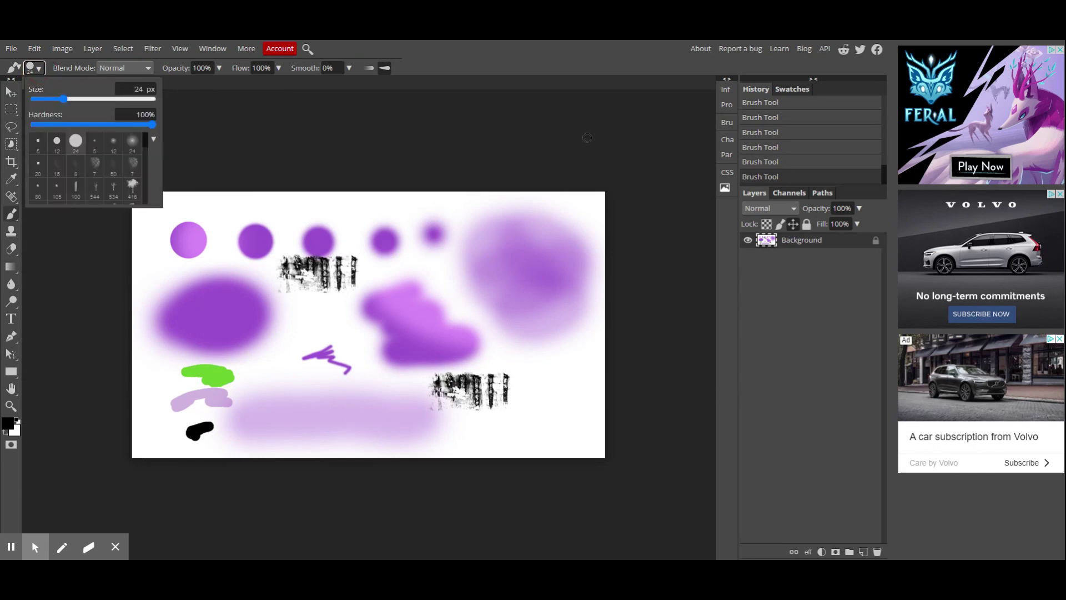